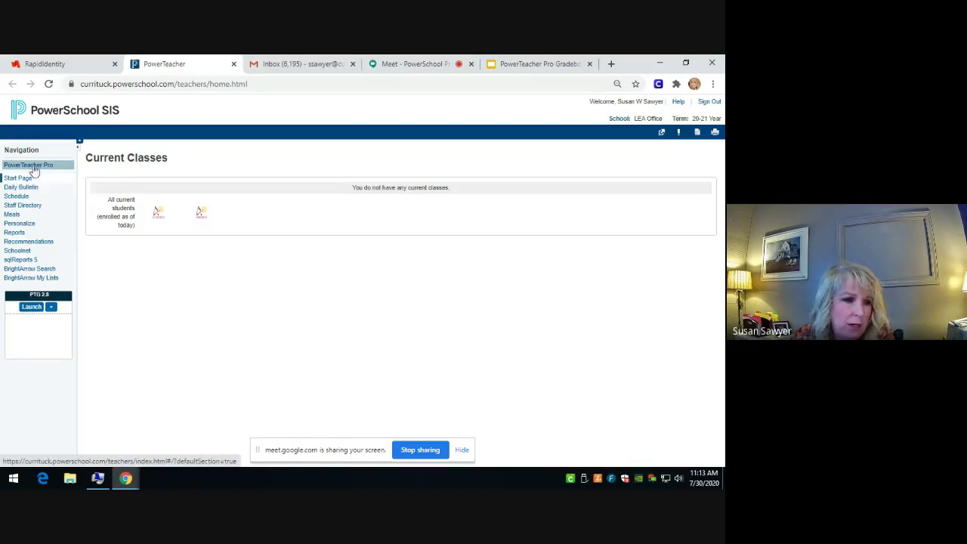
# - Open the PowerTeacher Pro gradebook and select the 1(A-E) English II class
pyautogui.click(31, 172)
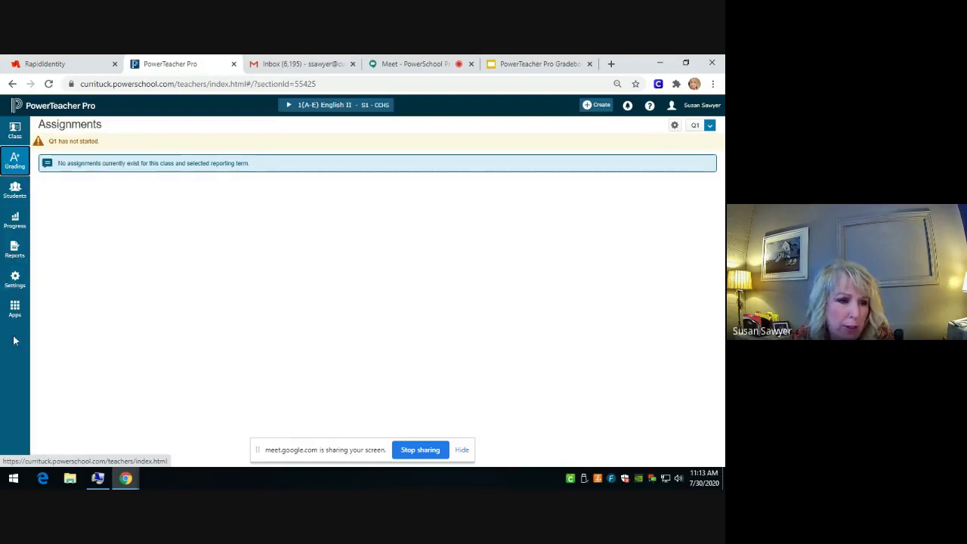
pyautogui.click(344, 107)
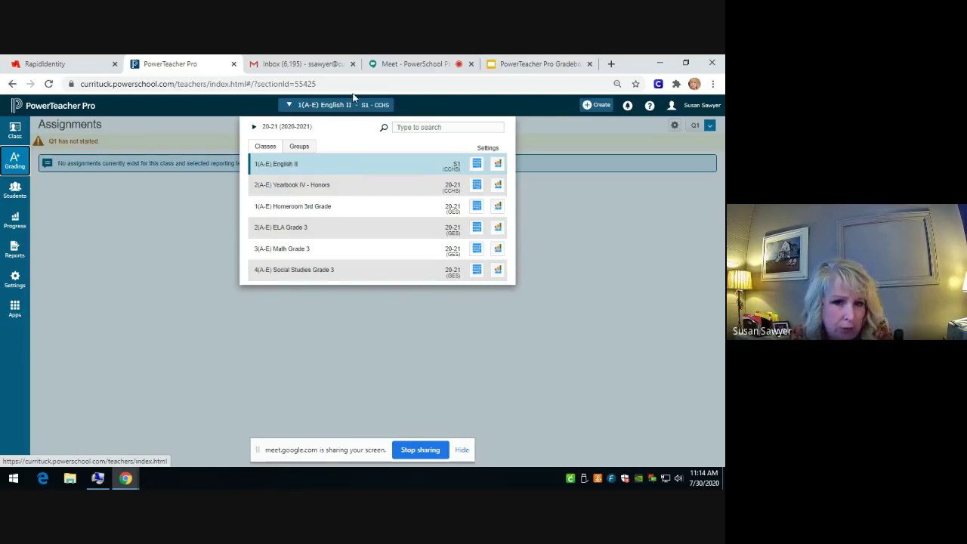
pyautogui.click(284, 167)
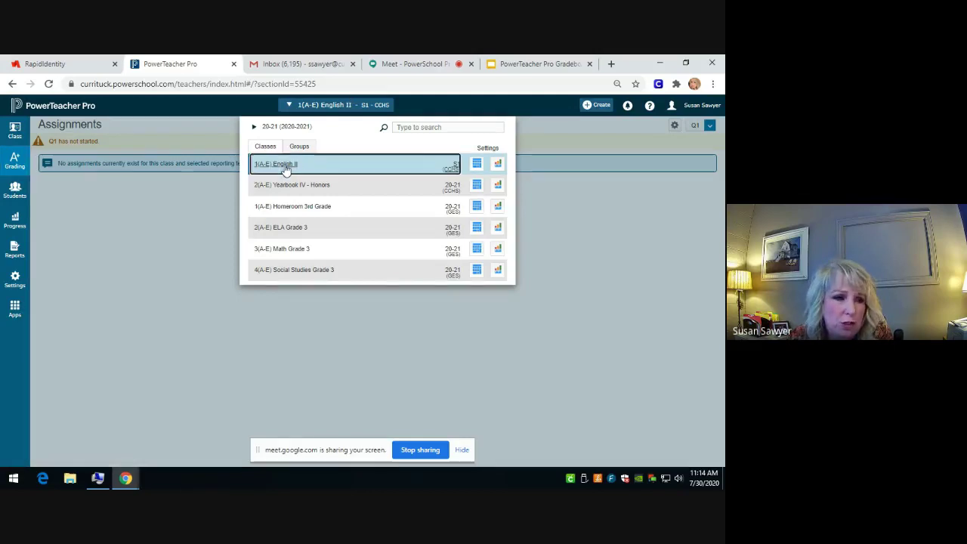
pyautogui.click(325, 108)
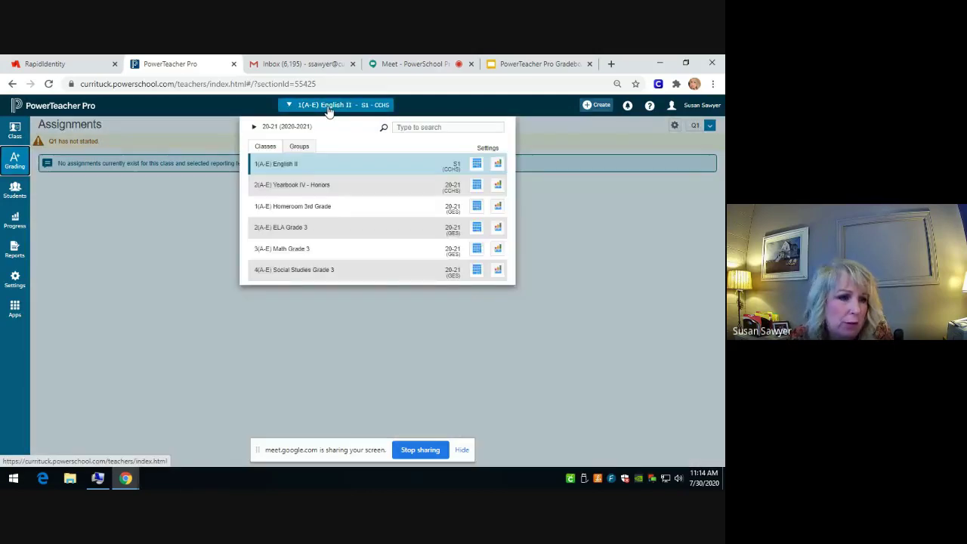
# - In the class descriptions, set English II's custom class name to "English II 10th grade" and save it
pyautogui.click(14, 278)
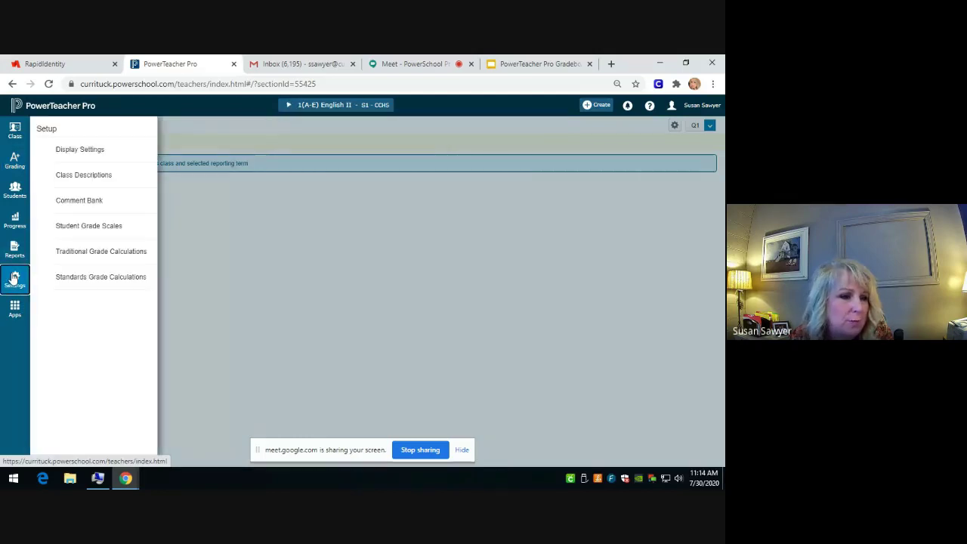
pyautogui.click(87, 177)
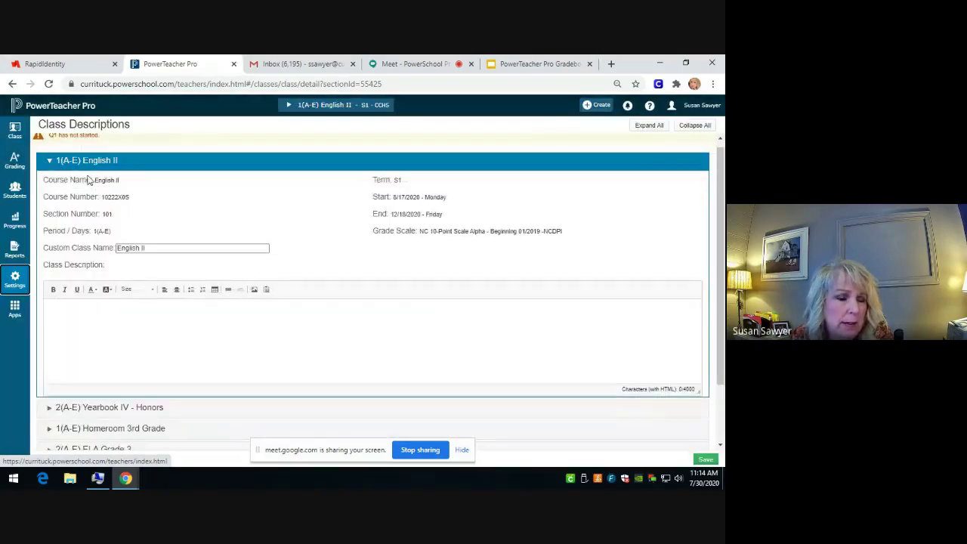
pyautogui.click(156, 248)
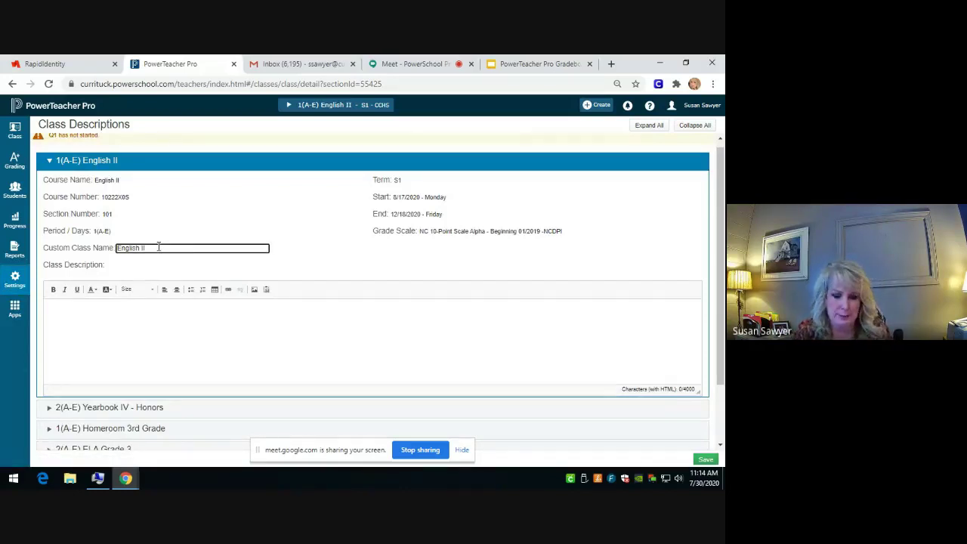
pyautogui.write('11')
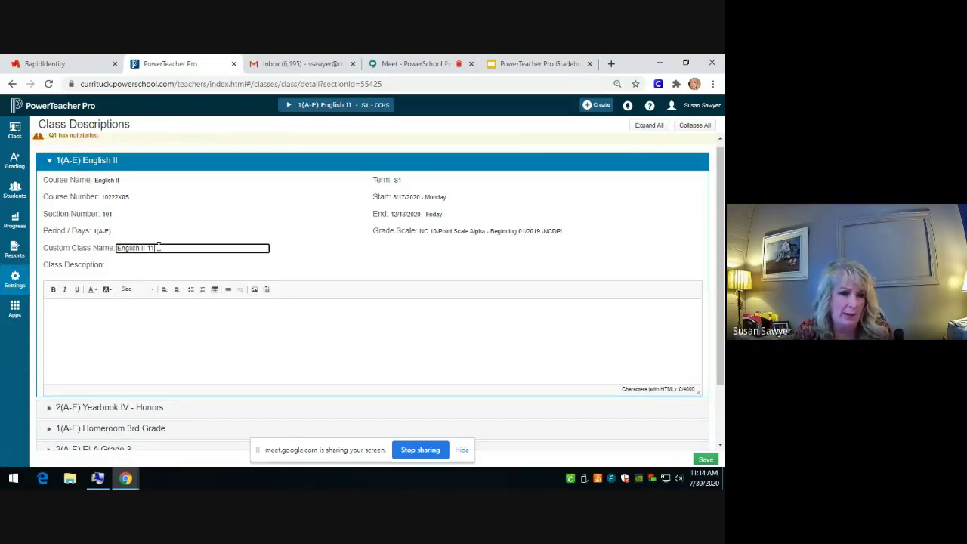
pyautogui.press('BackSpace')
pyautogui.write('0th grade')
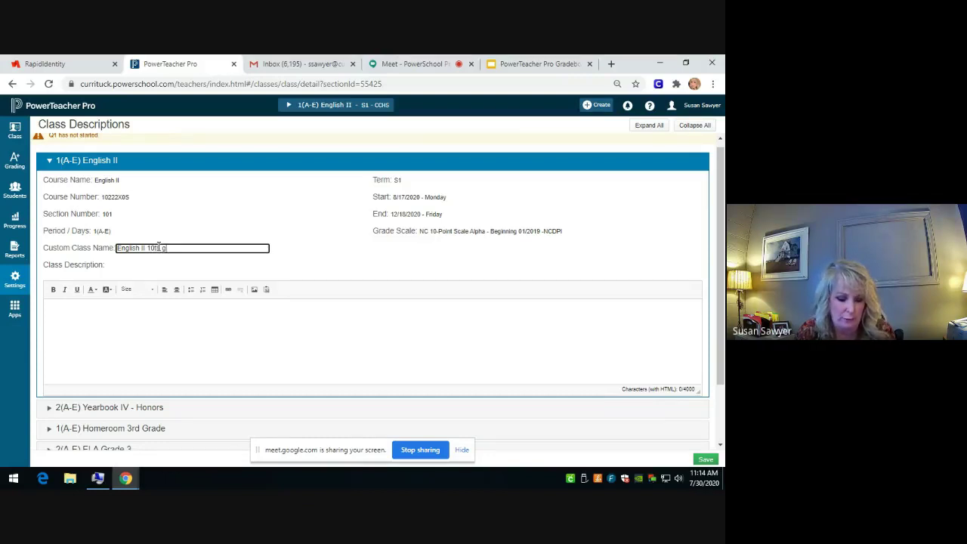
pyautogui.press('BackSpace')
pyautogui.press('BackSpace')
pyautogui.press('BackSpace')
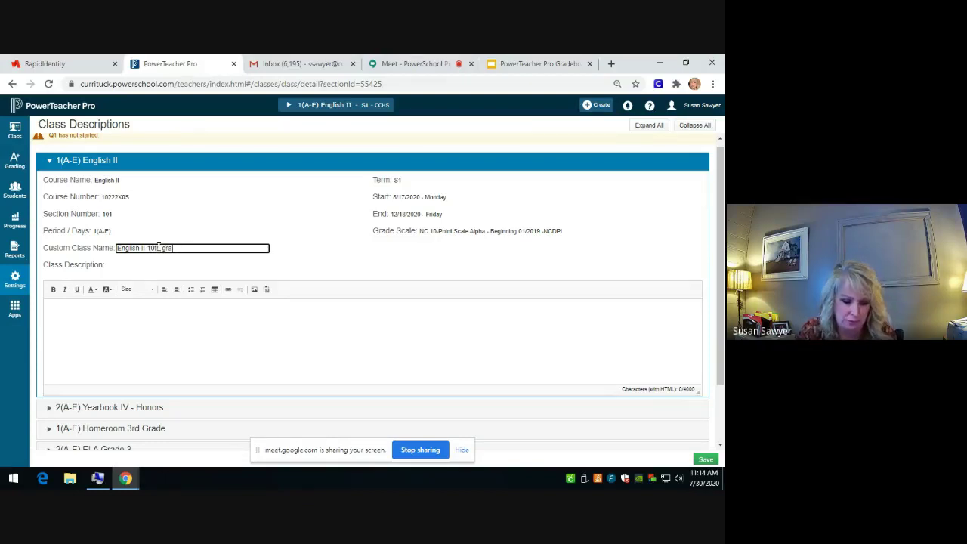
pyautogui.write('de')
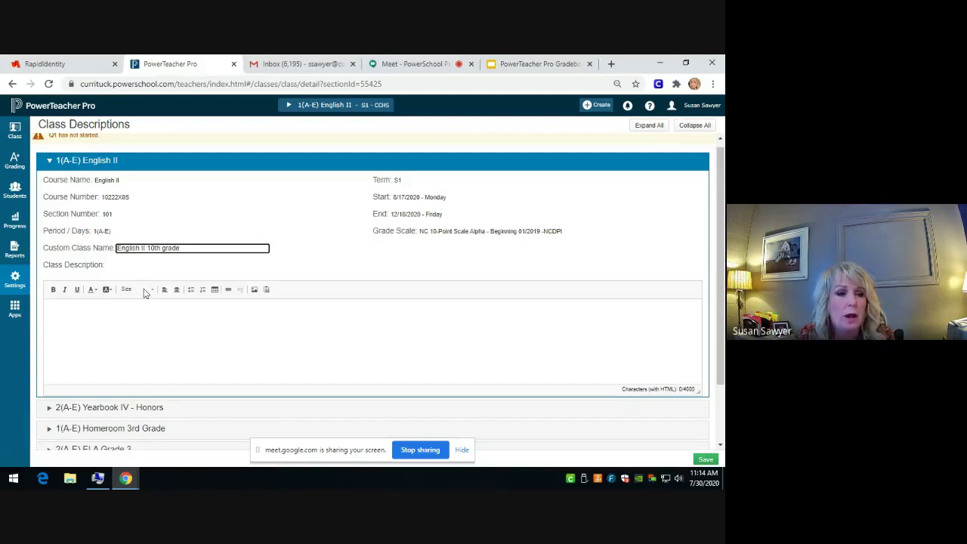
pyautogui.click(706, 459)
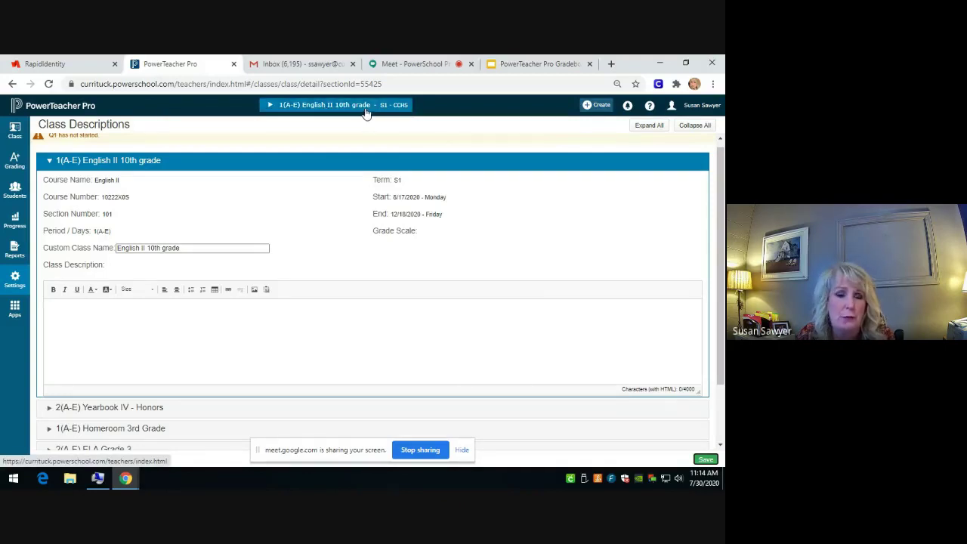
# - Remove "10th grade" from the custom class name so it reads "English II", and save the class description
pyautogui.click(146, 250)
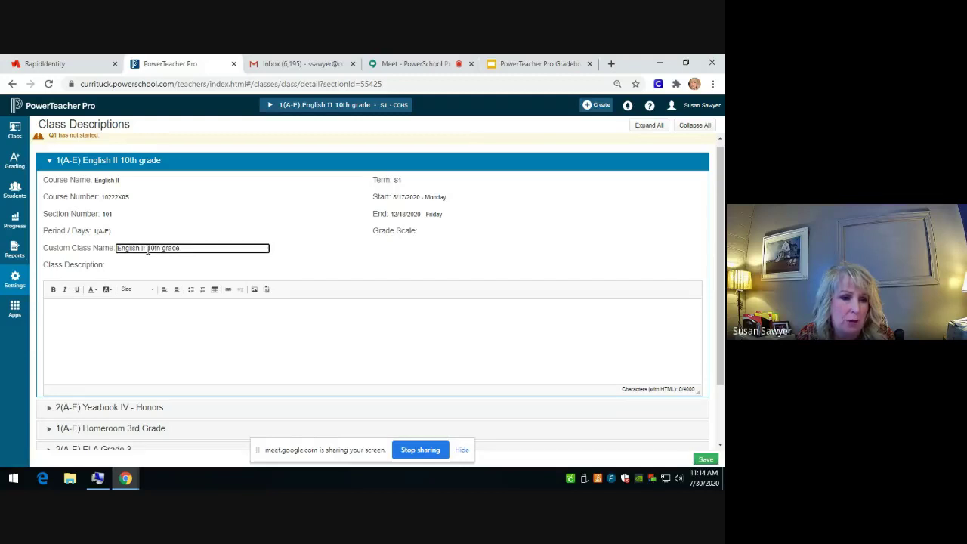
pyautogui.press('Delete')
pyautogui.press('Delete')
pyautogui.press('Delete')
pyautogui.press('Delete')
pyautogui.press('Delete')
pyautogui.press('Delete')
pyautogui.press('Delete')
pyautogui.press('Delete')
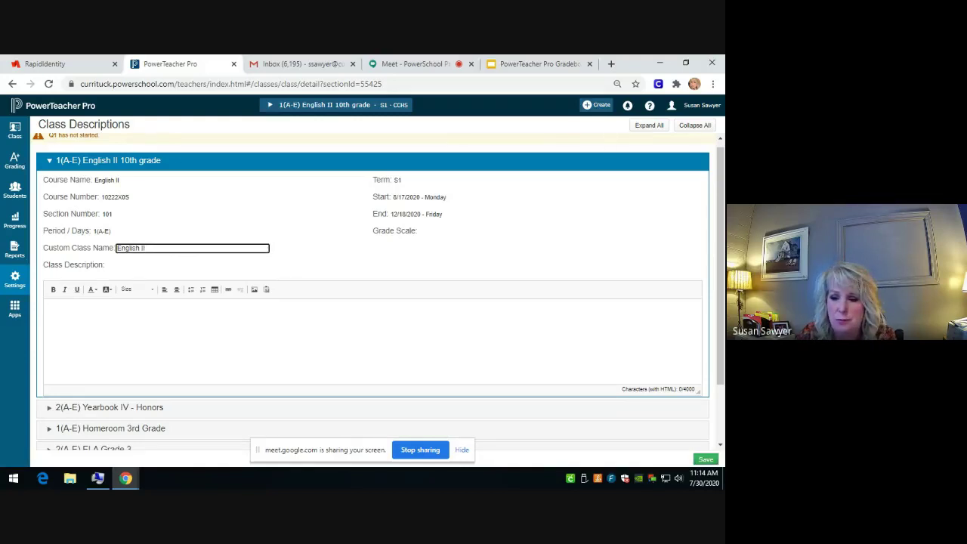
pyautogui.click(705, 460)
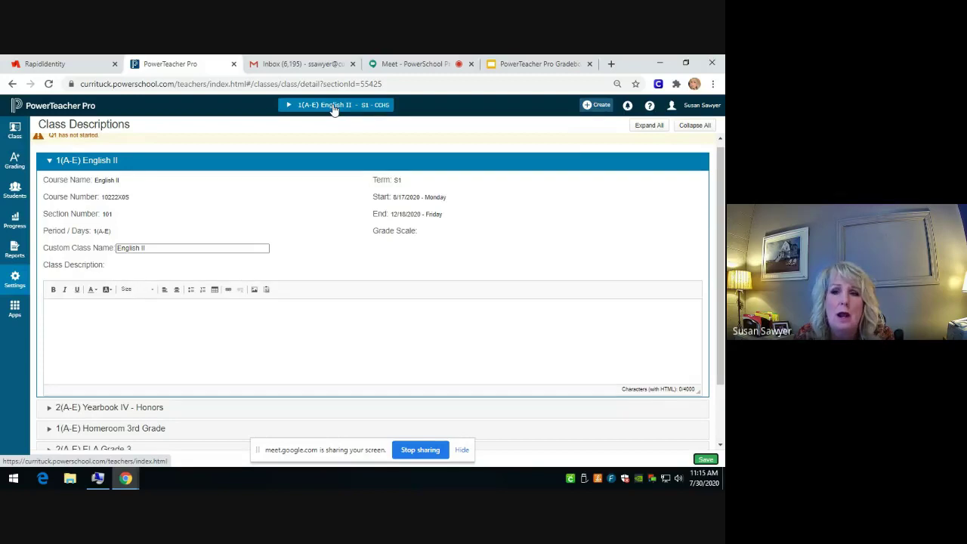
pyautogui.click(599, 109)
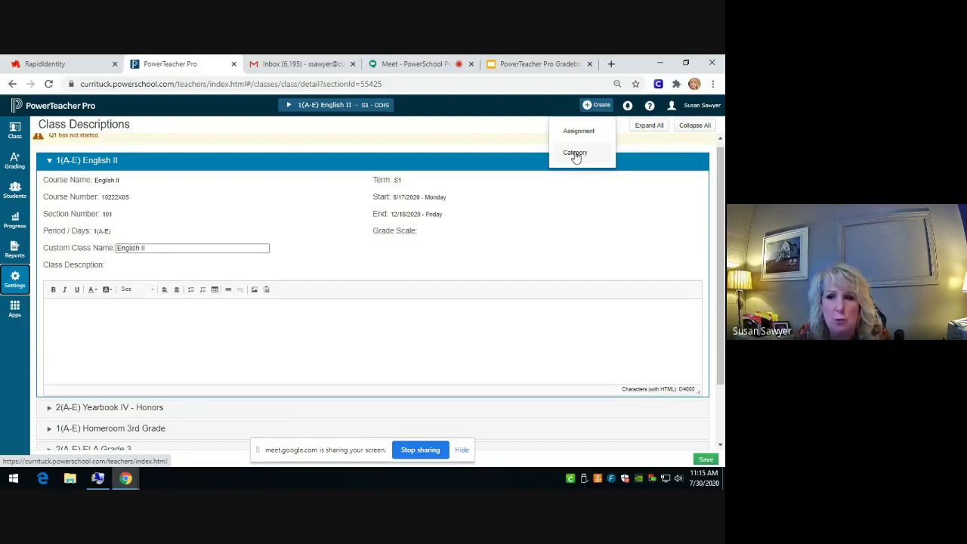
pyautogui.click(505, 129)
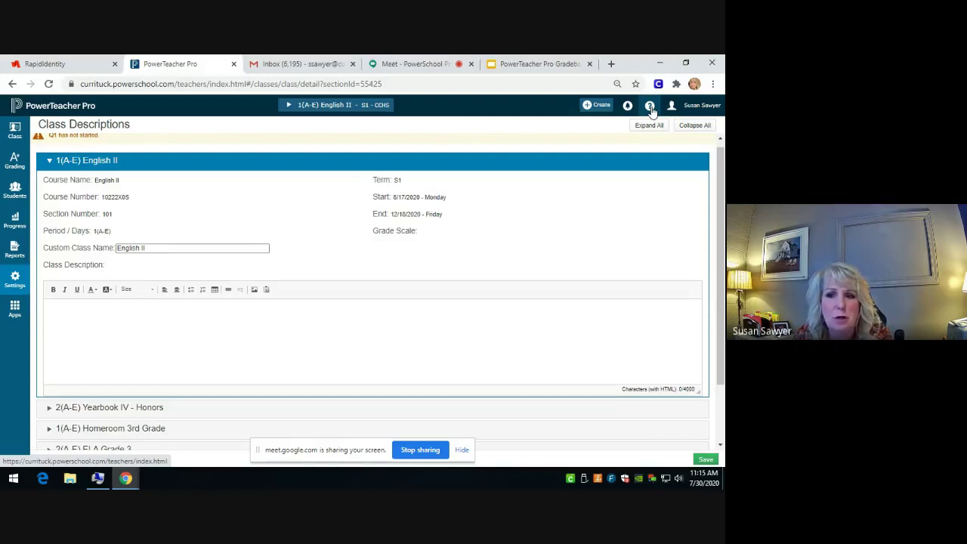
pyautogui.click(698, 108)
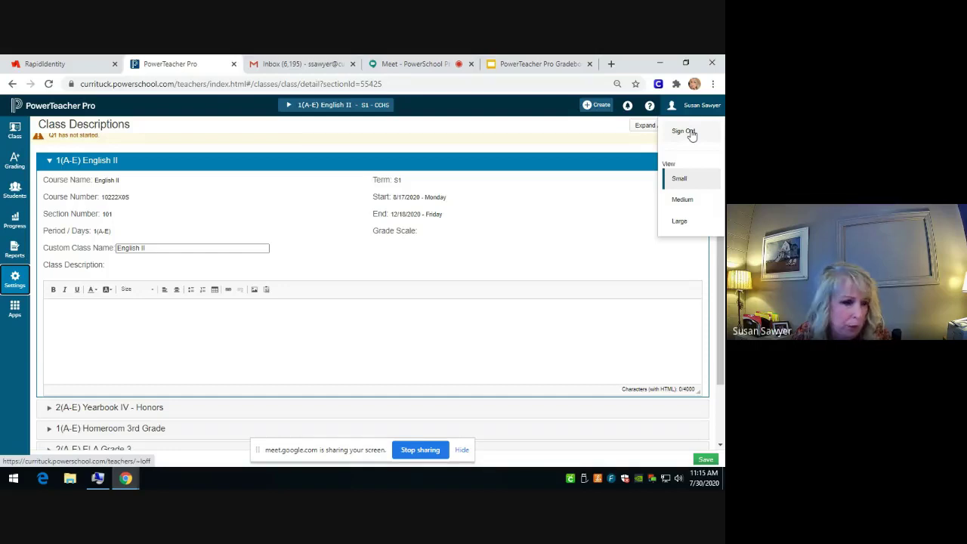
# - Keep 1(A-E) English II as the active class and open its traditional grade calculations
pyautogui.click(331, 108)
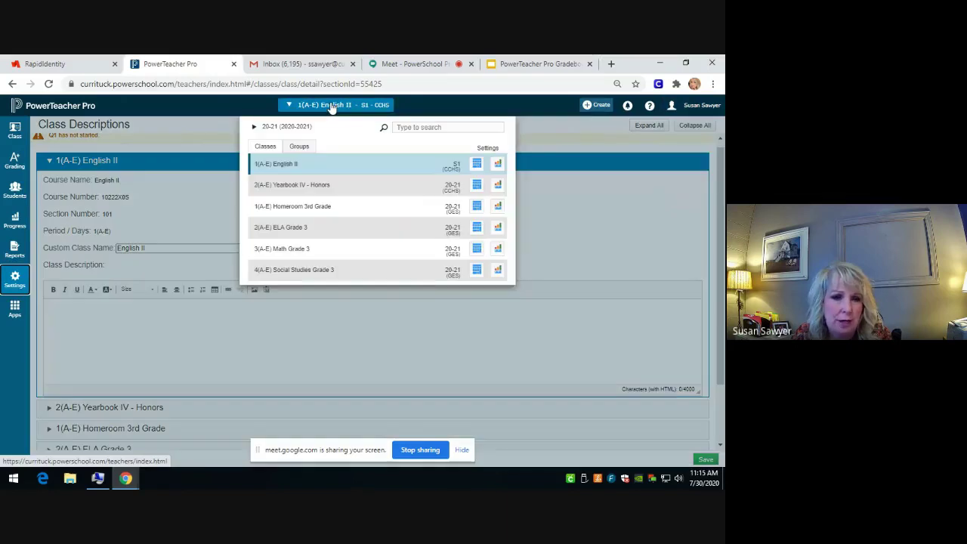
pyautogui.click(286, 168)
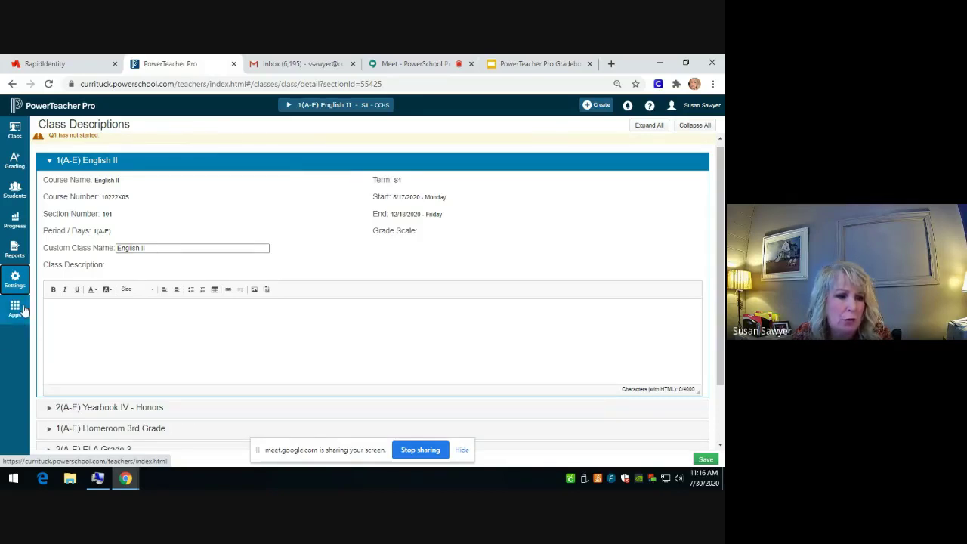
pyautogui.click(14, 279)
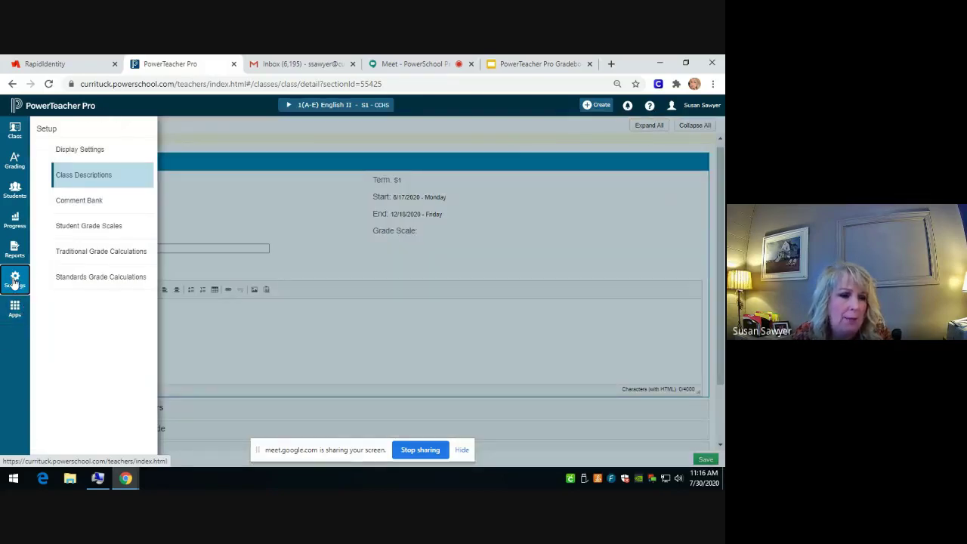
pyautogui.click(118, 255)
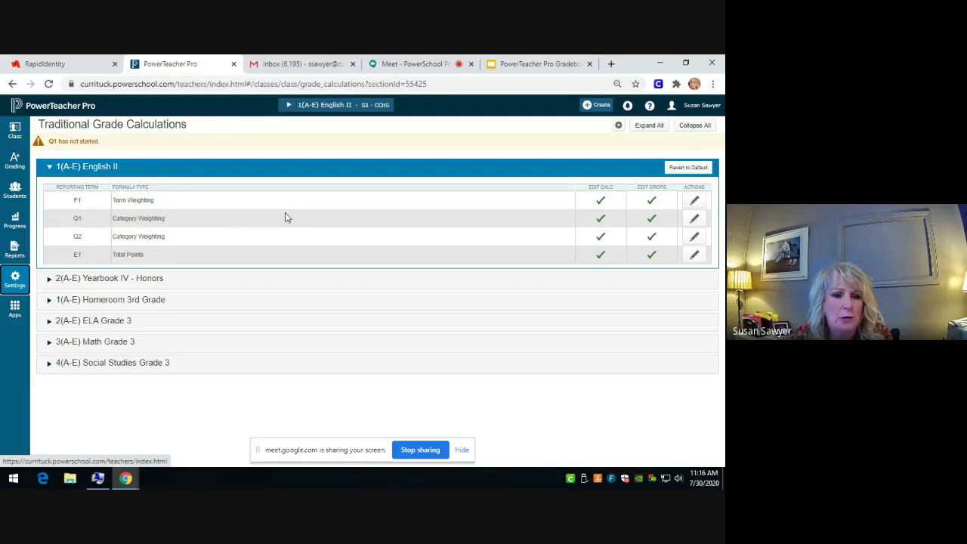
# - Add a Category Weighting entry for Project with a weight of 10 to English II's Q1 grade formula
pyautogui.click(695, 219)
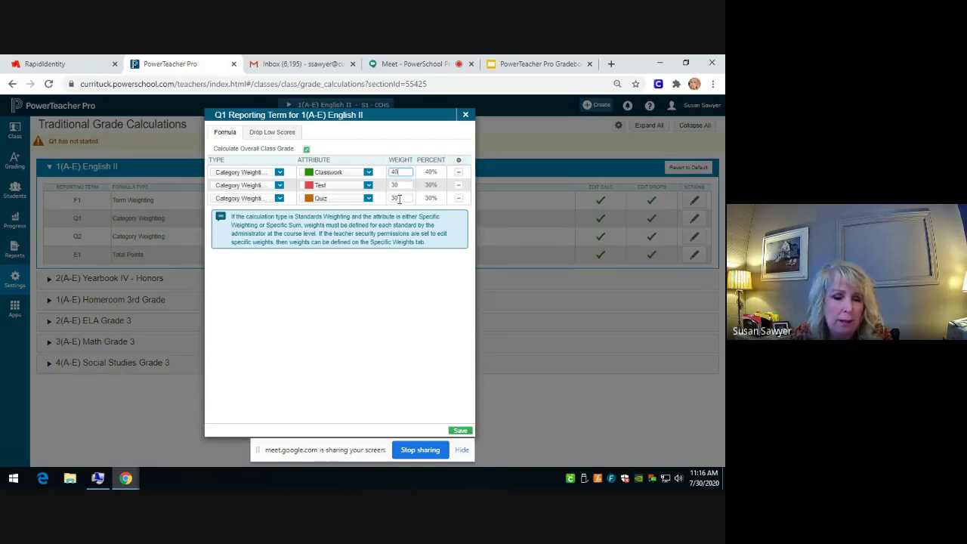
pyautogui.click(458, 162)
pyautogui.click(458, 162)
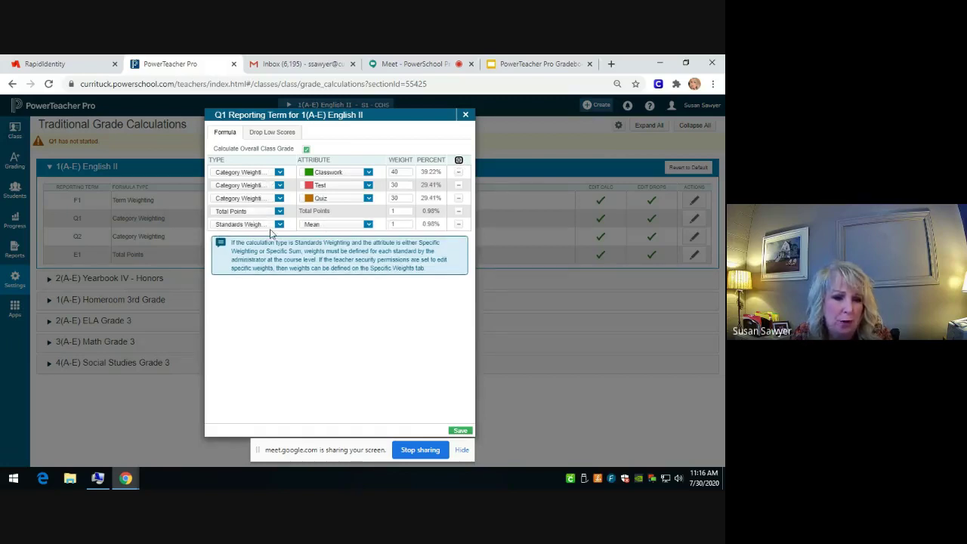
pyautogui.click(459, 225)
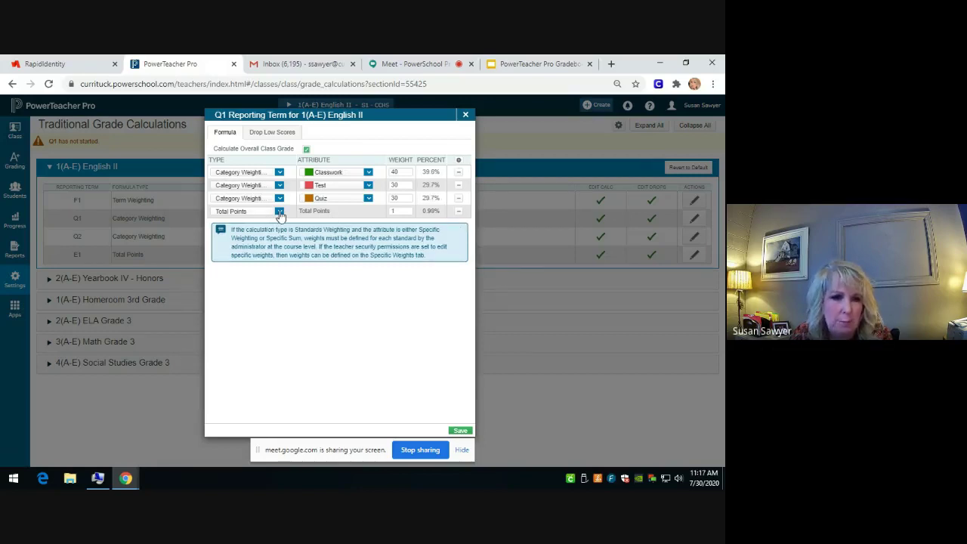
pyautogui.click(279, 212)
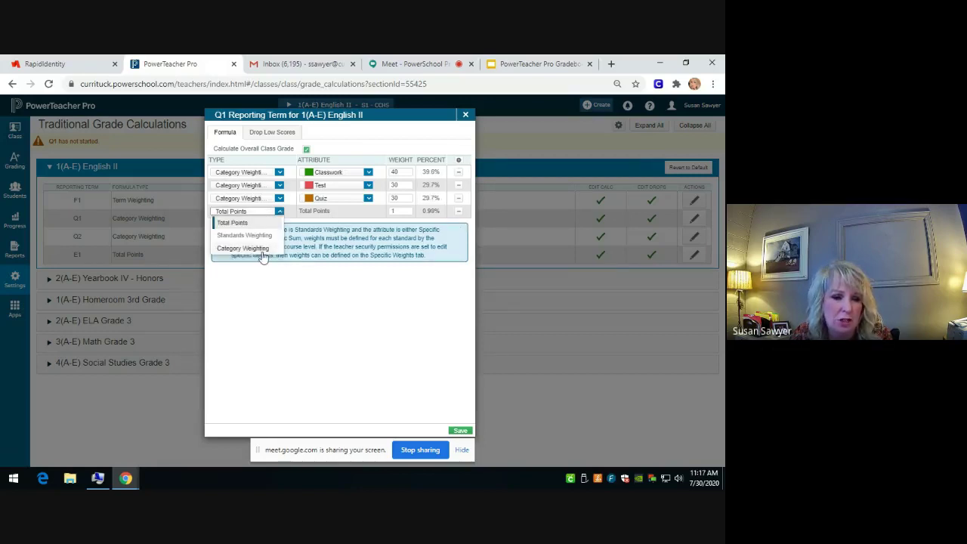
pyautogui.click(262, 250)
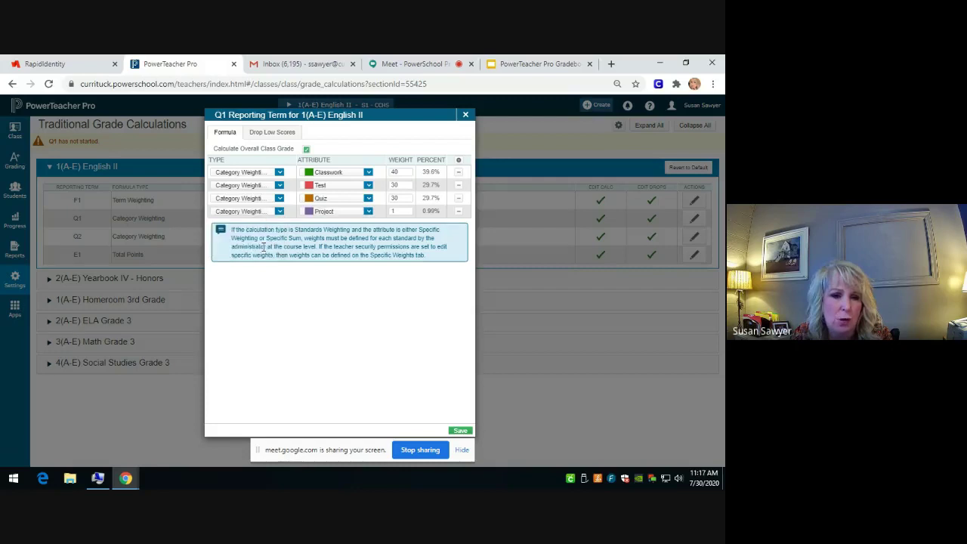
pyautogui.click(396, 211)
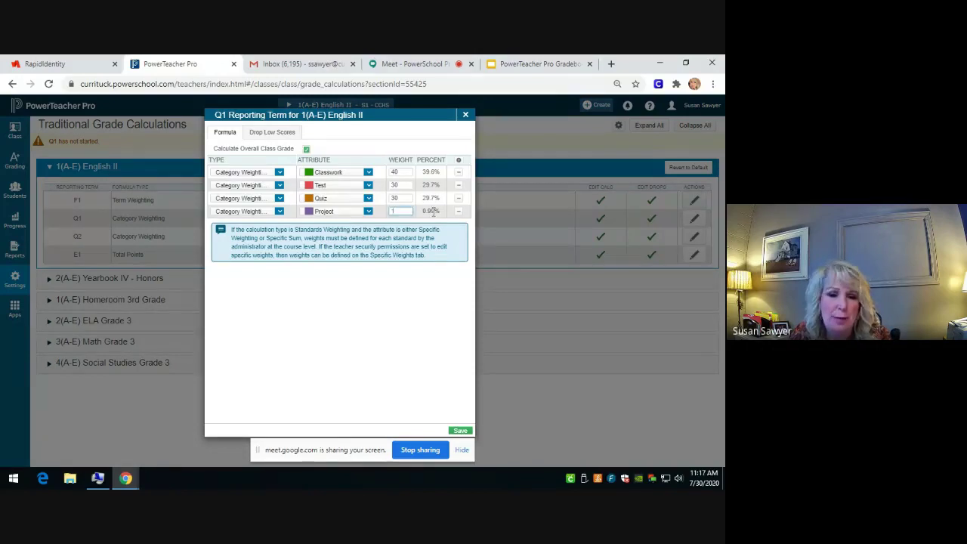
pyautogui.write('0')
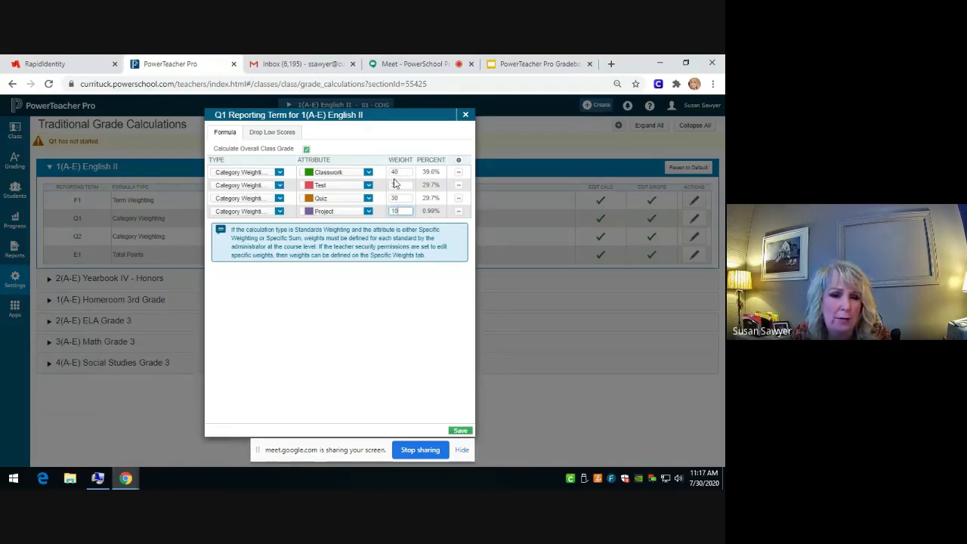
pyautogui.write('0')
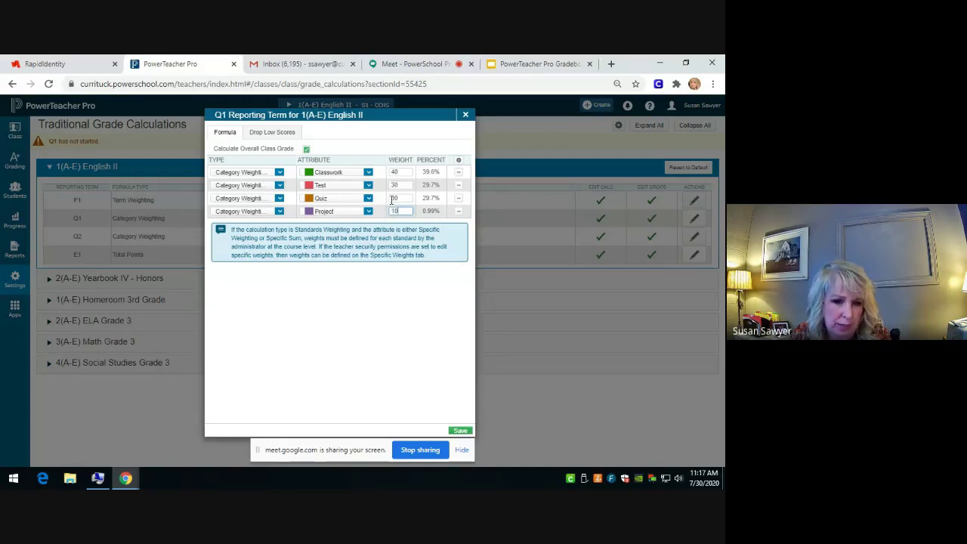
# - Set the Quiz category's weight to 20 and save the Q1 formula
pyautogui.click(397, 198)
pyautogui.press('BackSpace')
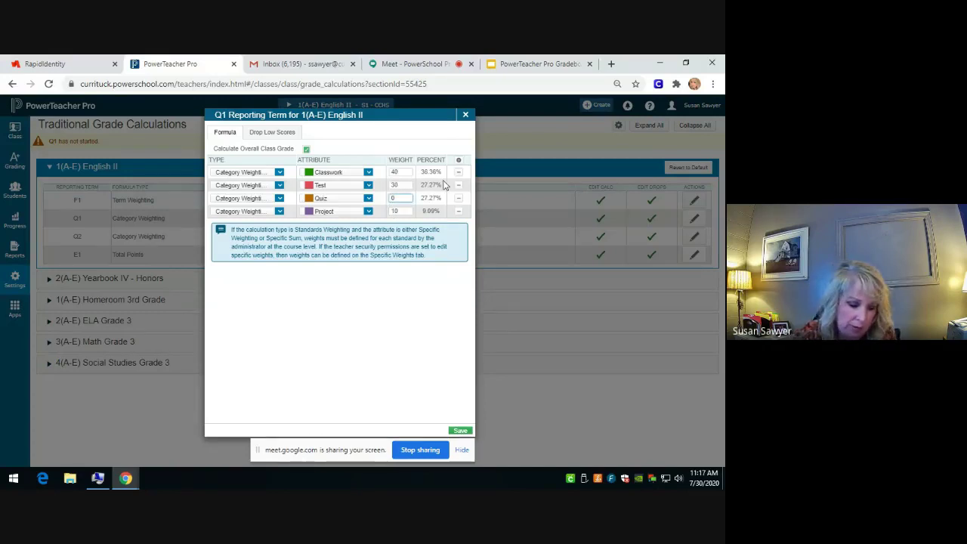
pyautogui.write('2')
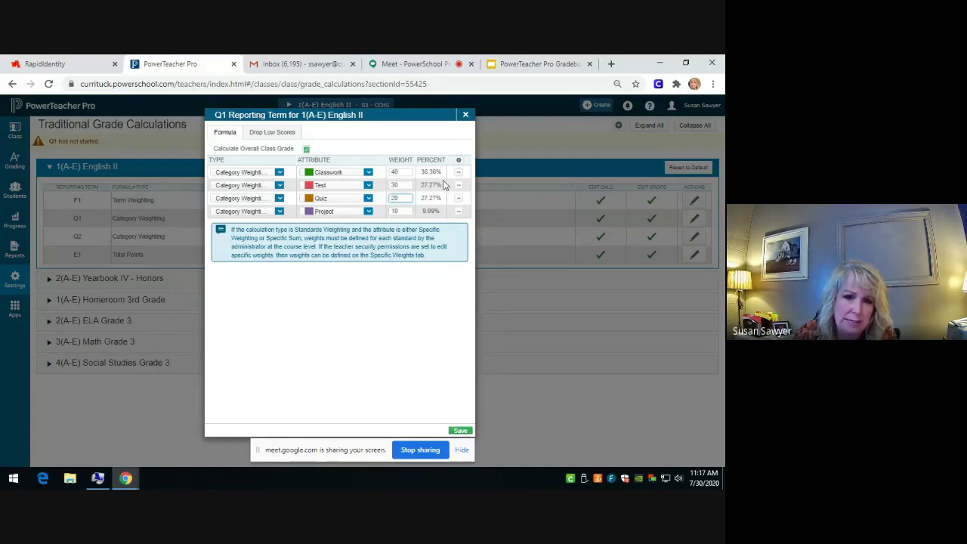
pyautogui.click(411, 309)
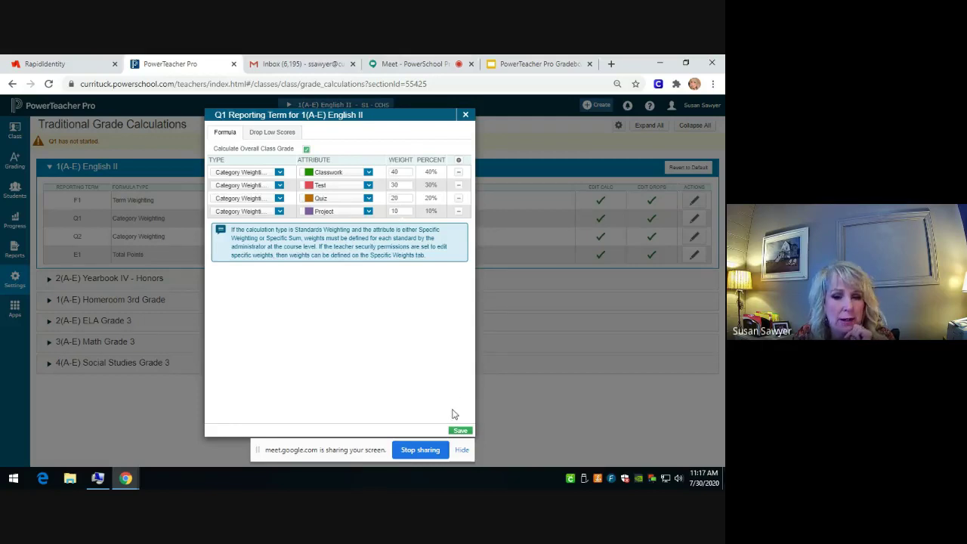
pyautogui.click(461, 431)
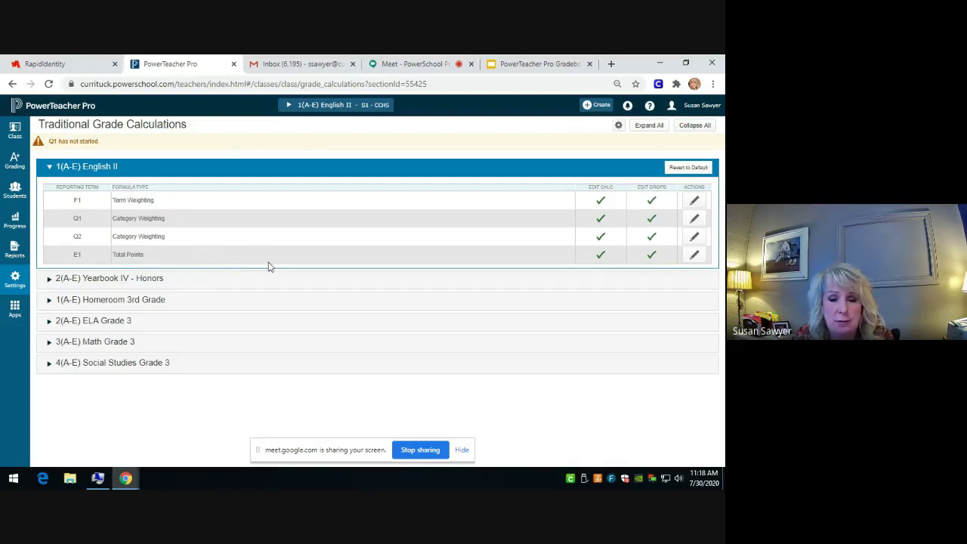
# - Review English II's E1 total points formula and F1 term weighting formula, saving each one
pyautogui.click(695, 255)
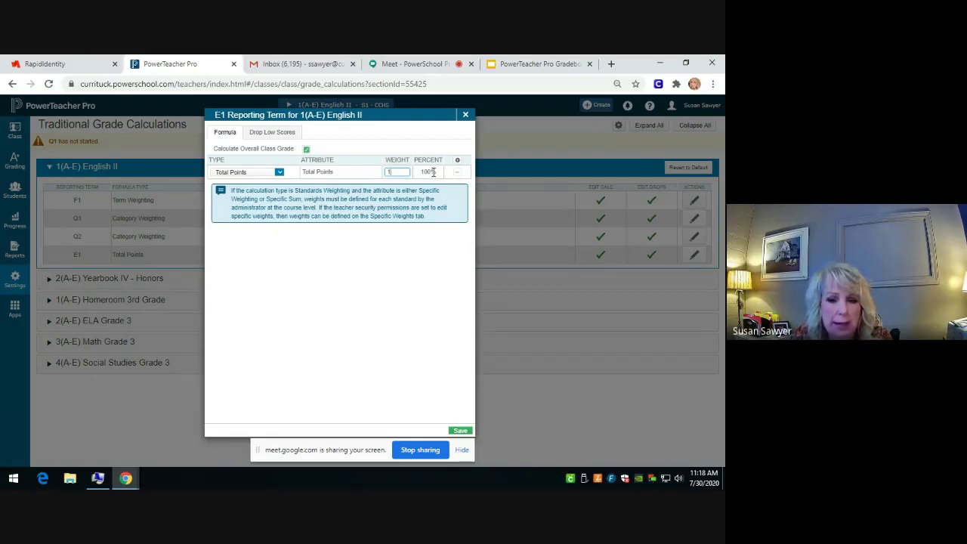
pyautogui.click(458, 431)
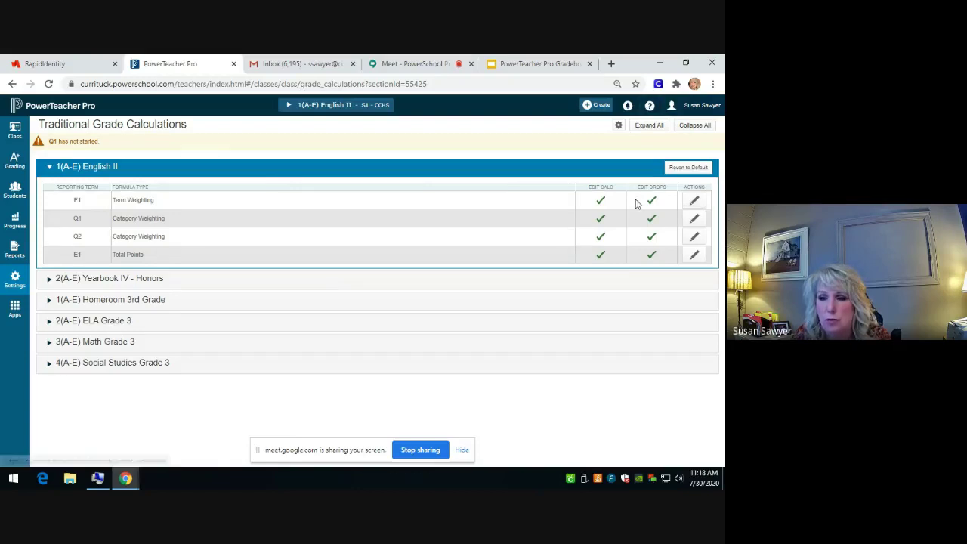
pyautogui.click(695, 200)
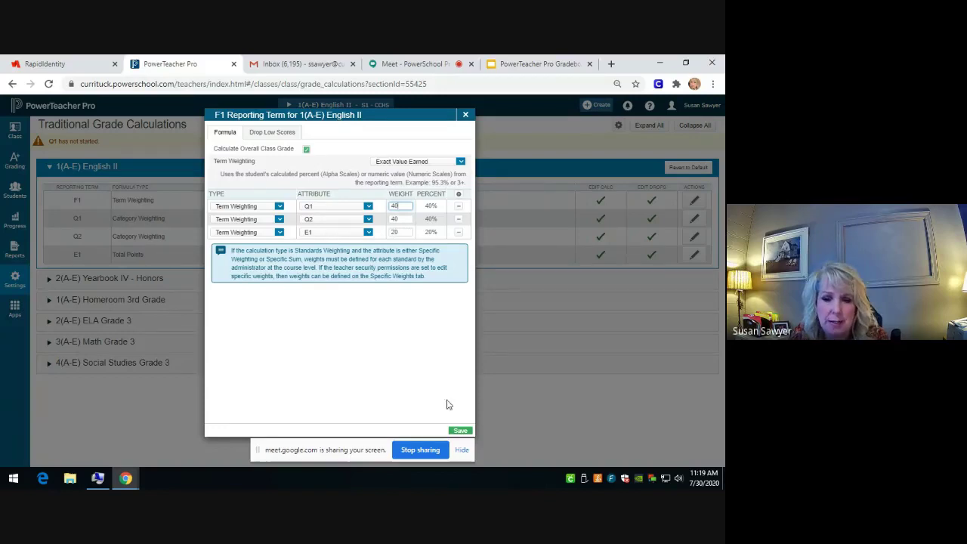
pyautogui.click(463, 432)
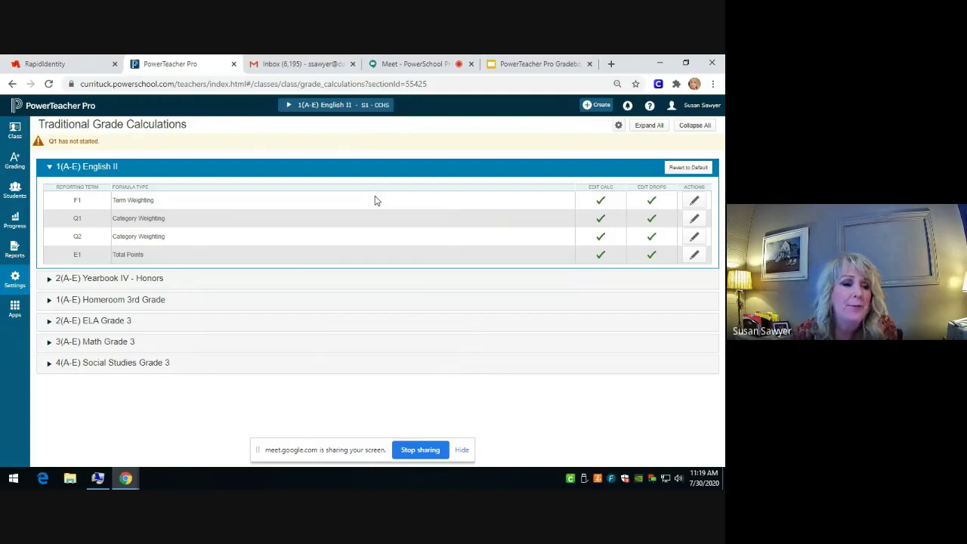
# - Review and save Math Grade 3's Q1 formula, and look over the Yearbook IV - Honors grade calculations
pyautogui.click(104, 343)
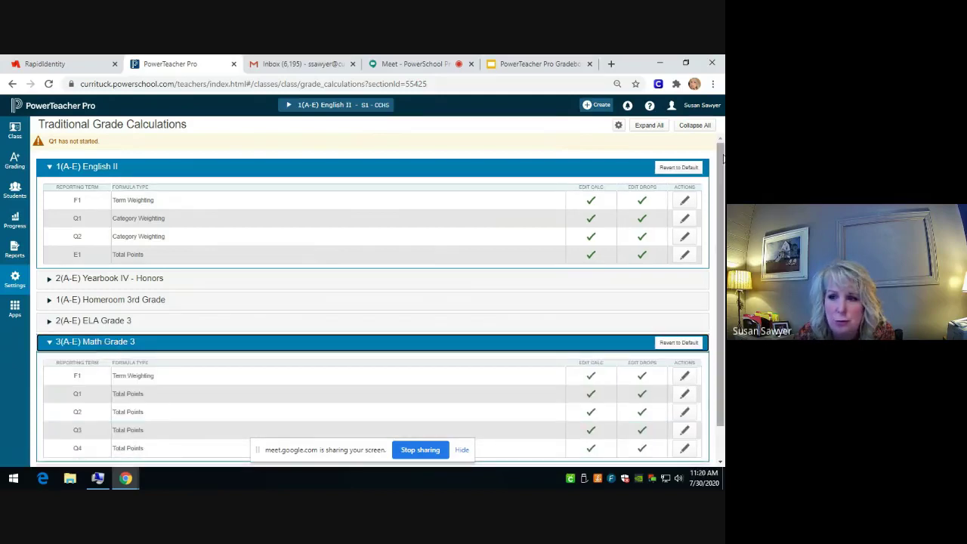
pyautogui.scroll(-1, 723, 162)
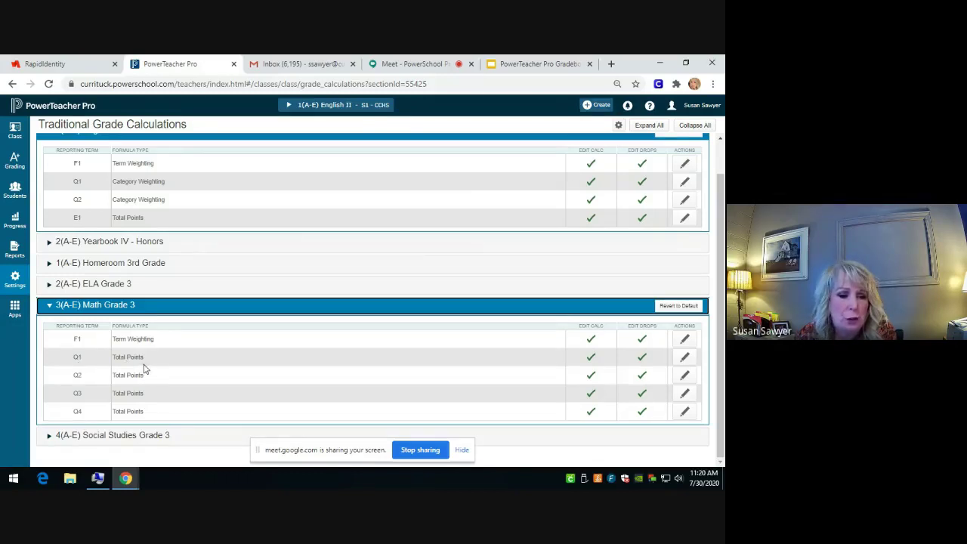
pyautogui.click(687, 359)
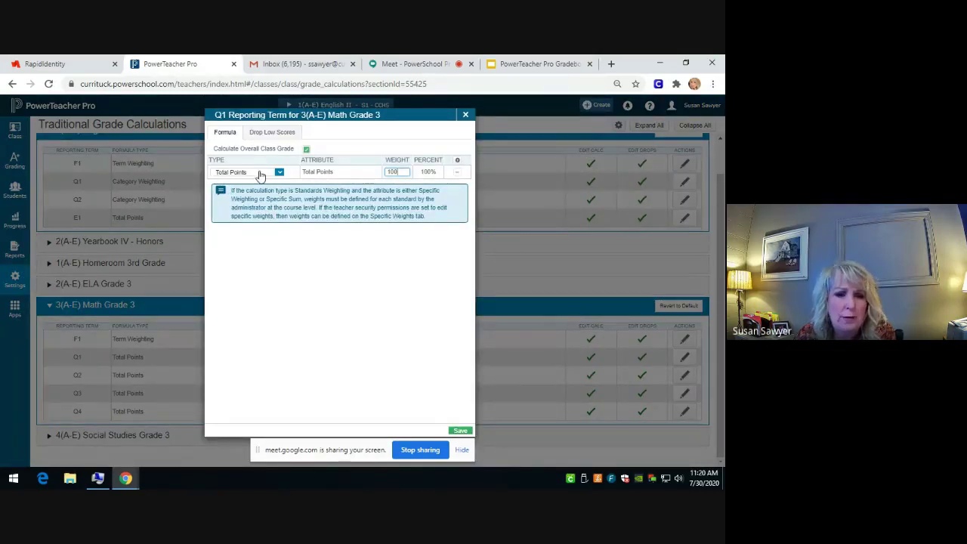
pyautogui.click(461, 431)
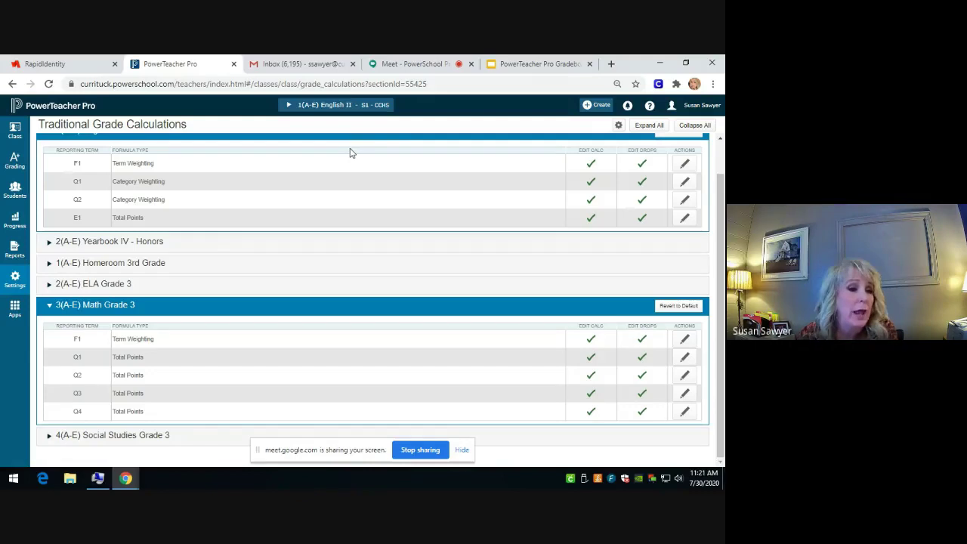
pyautogui.click(147, 249)
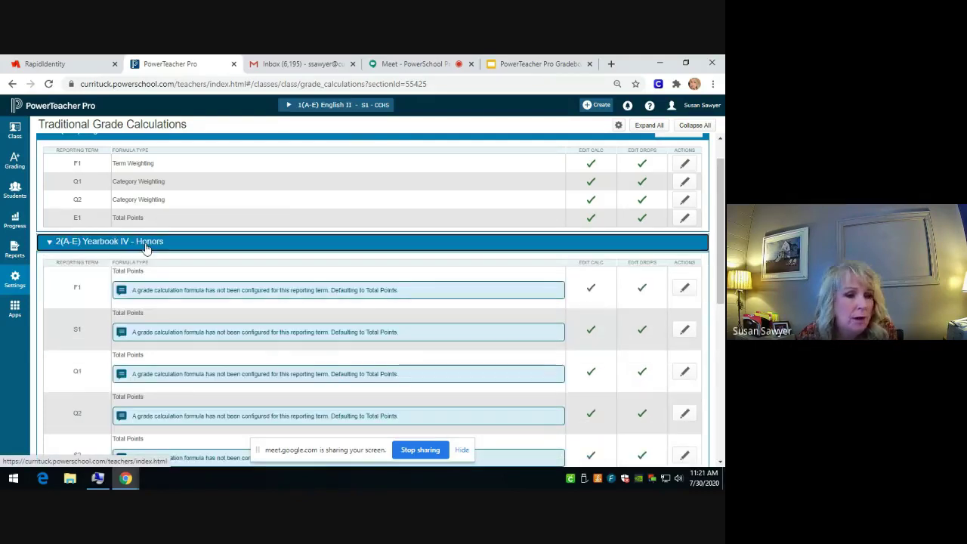
pyautogui.moveTo(724, 177); pyautogui.dragTo(711, 226)
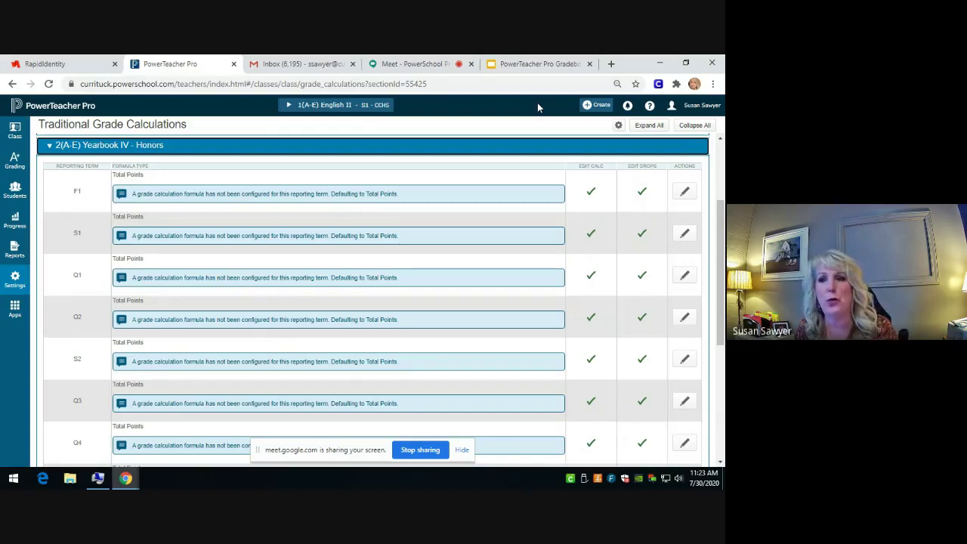
# - Try the Medium display size and switch back to Small
pyautogui.click(700, 109)
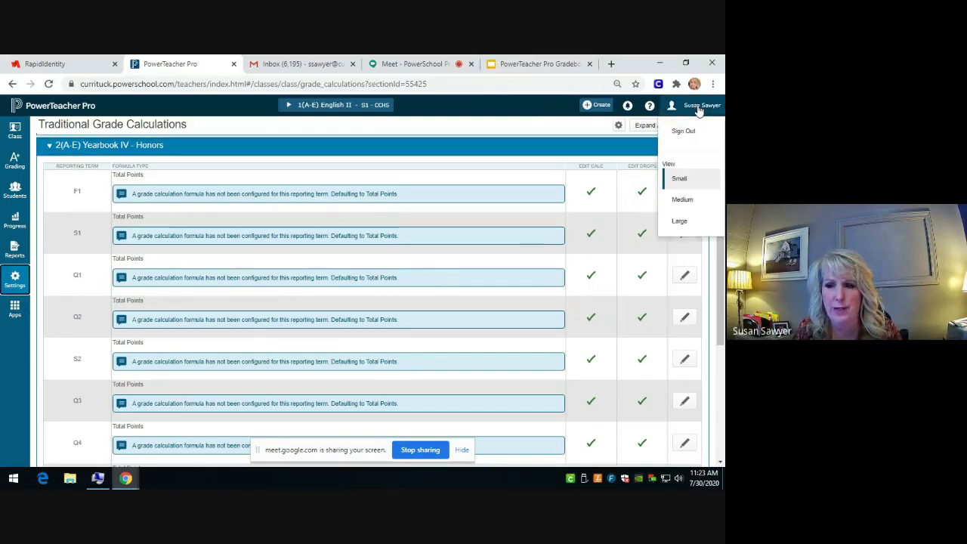
pyautogui.click(681, 198)
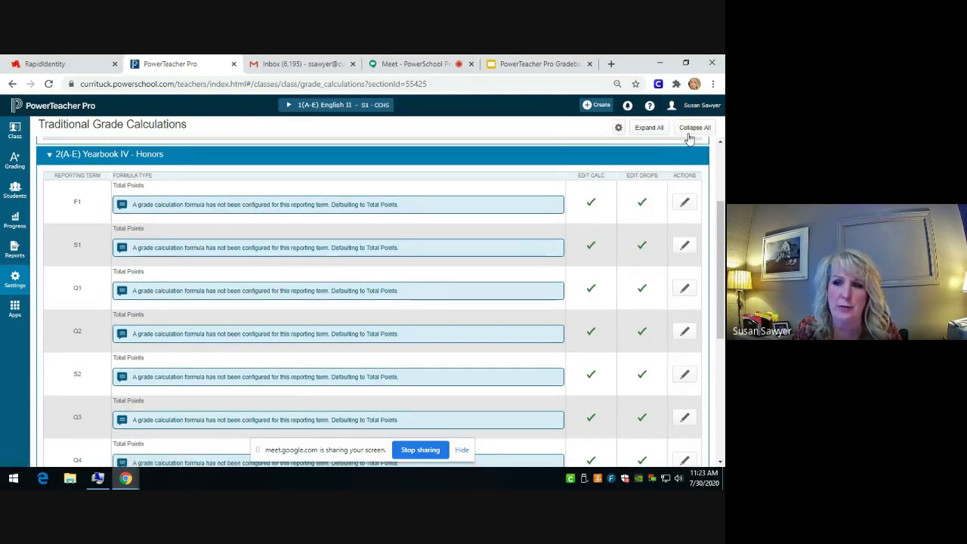
pyautogui.click(697, 106)
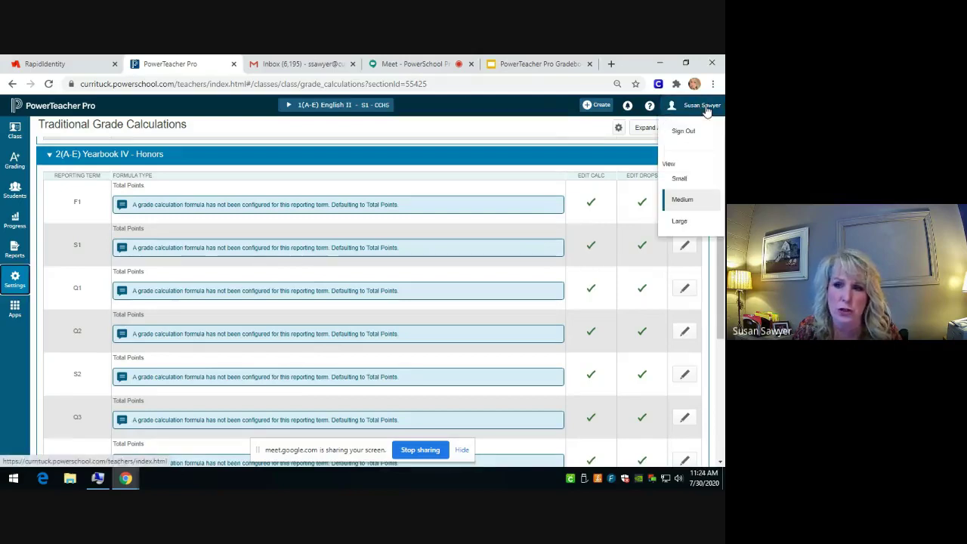
pyautogui.click(681, 179)
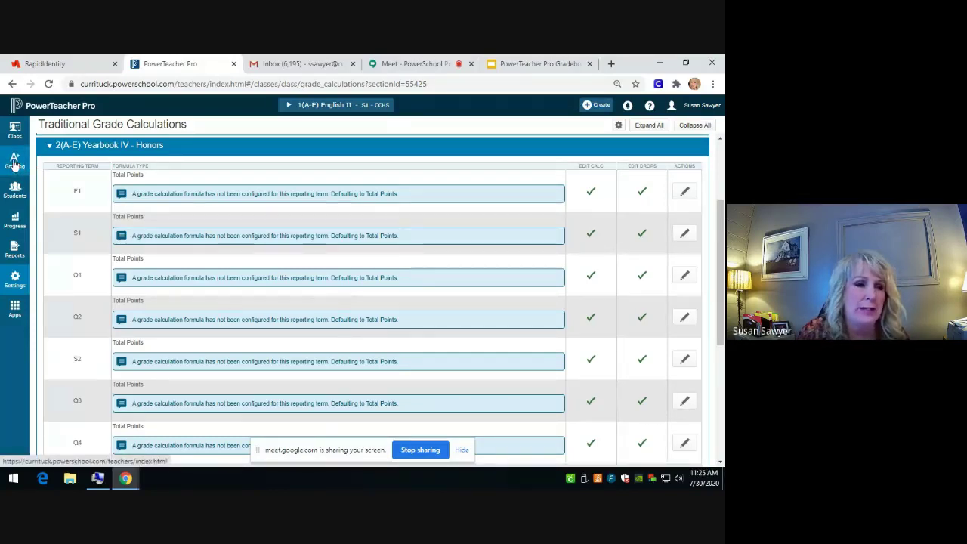
# - Open the assignment scoresheet and switch the active class to 2(A-E) ELA Grade 3
pyautogui.click(14, 162)
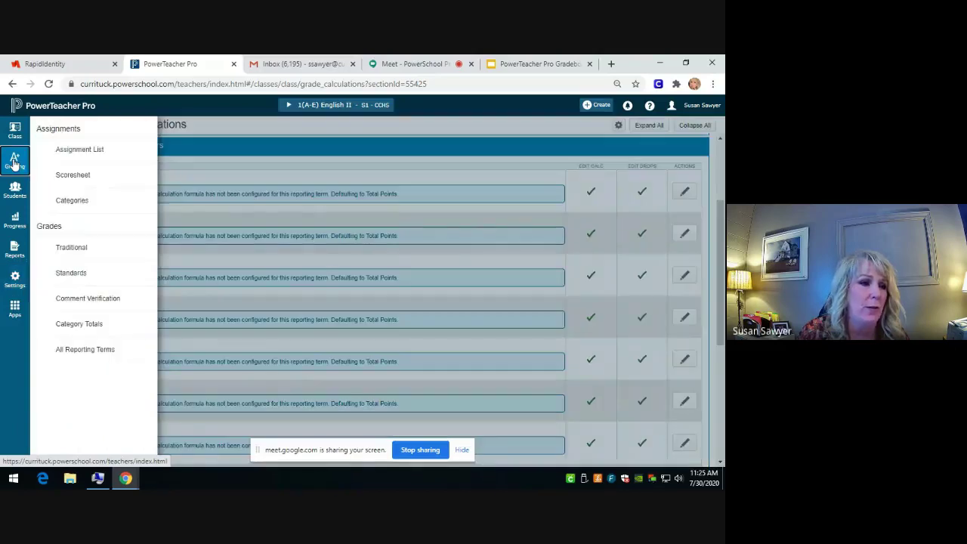
pyautogui.click(72, 176)
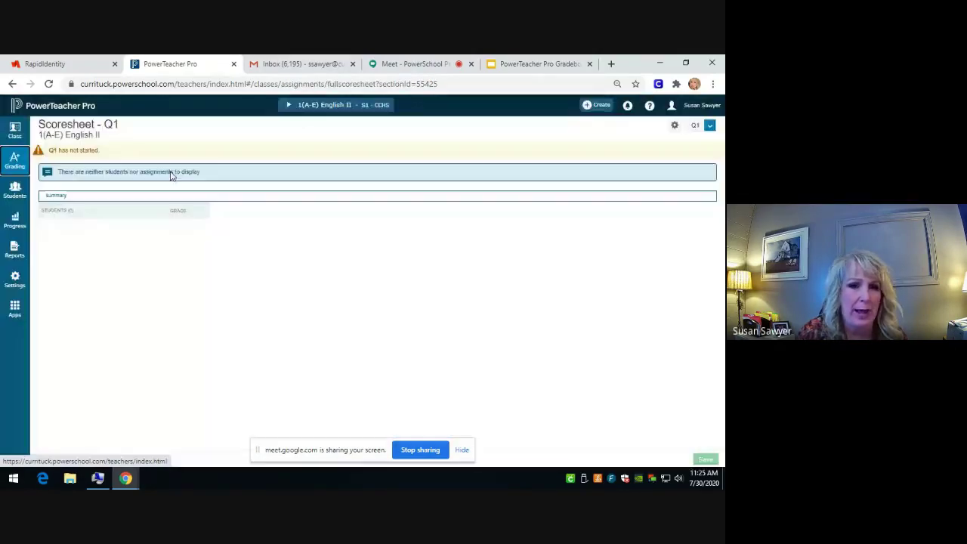
pyautogui.click(355, 107)
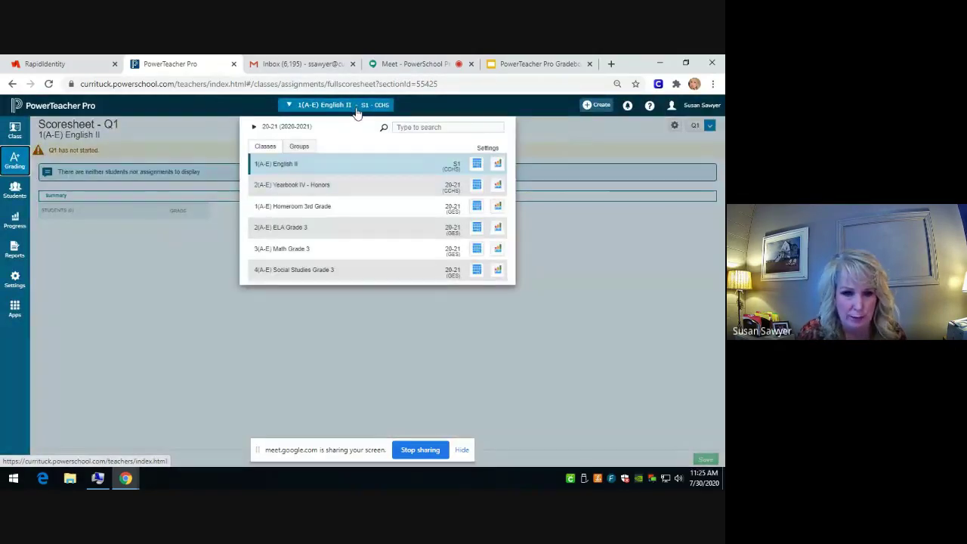
pyautogui.click(296, 235)
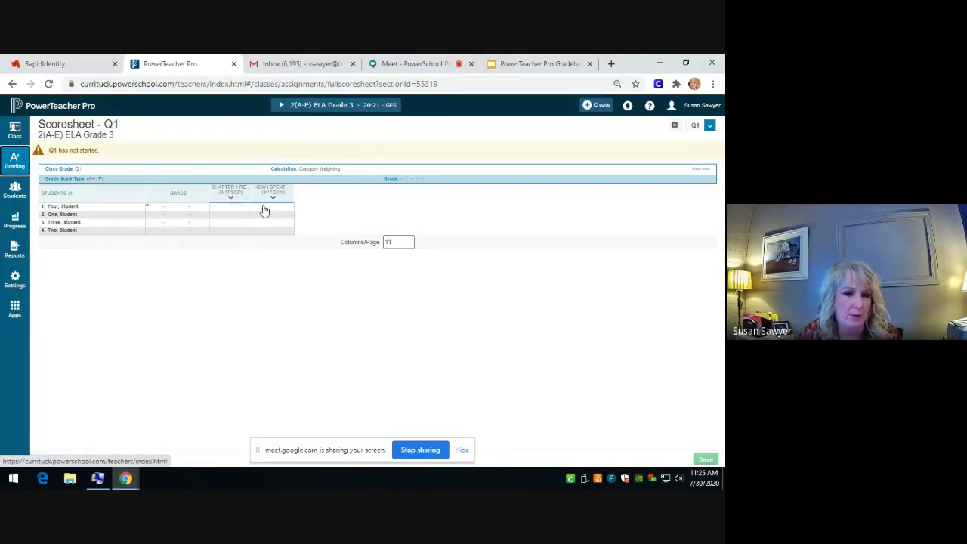
# - Examine the new assignment form's category, score type, entry points and class options, and close it without creating an assignment
pyautogui.click(601, 107)
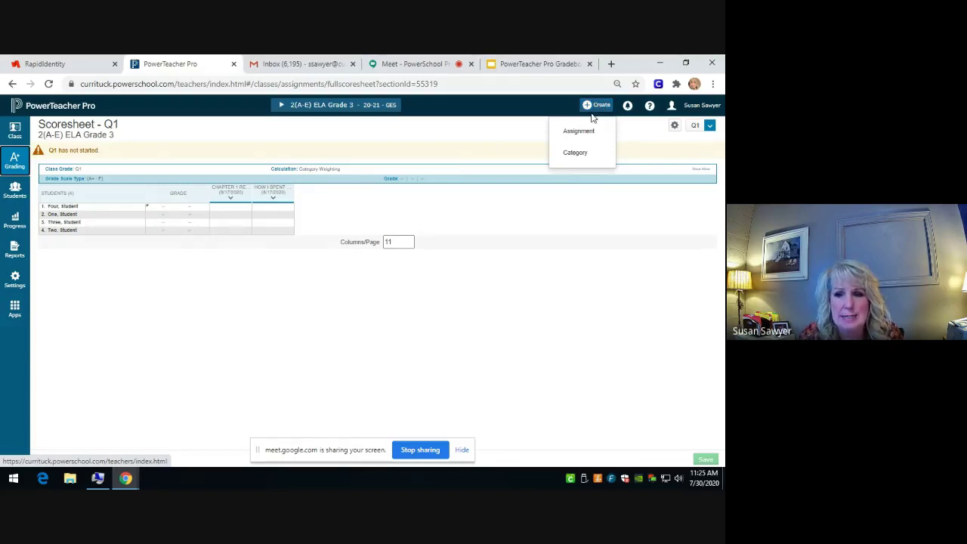
pyautogui.click(579, 133)
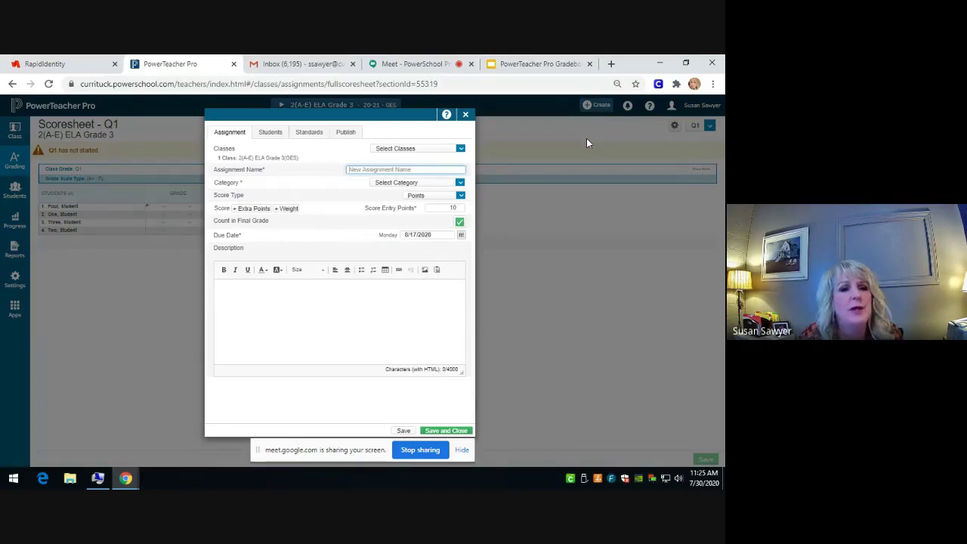
pyautogui.click(460, 186)
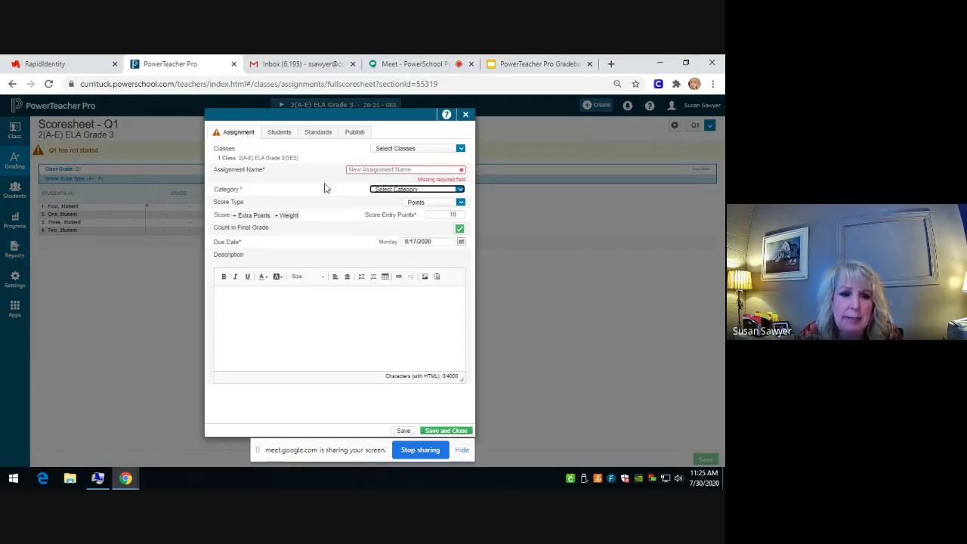
pyautogui.click(460, 203)
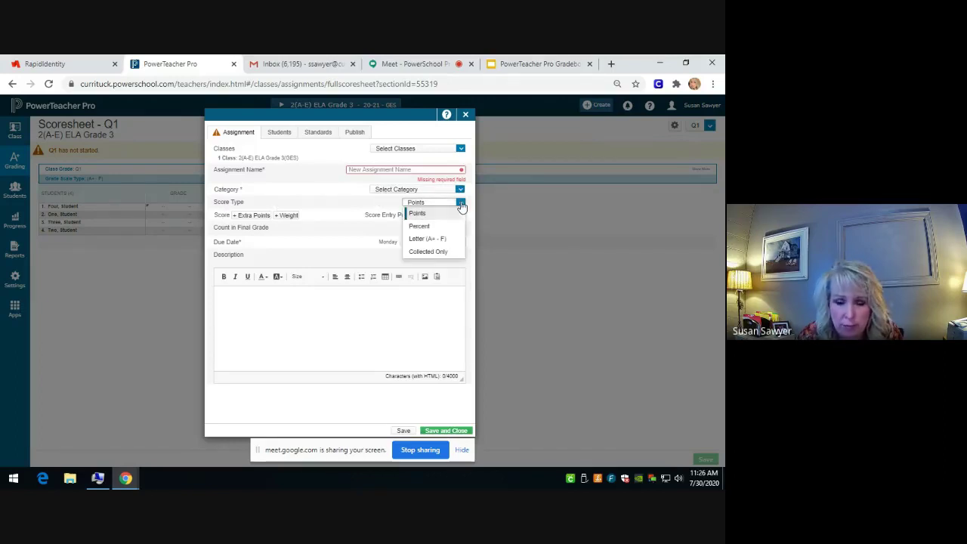
pyautogui.click(307, 217)
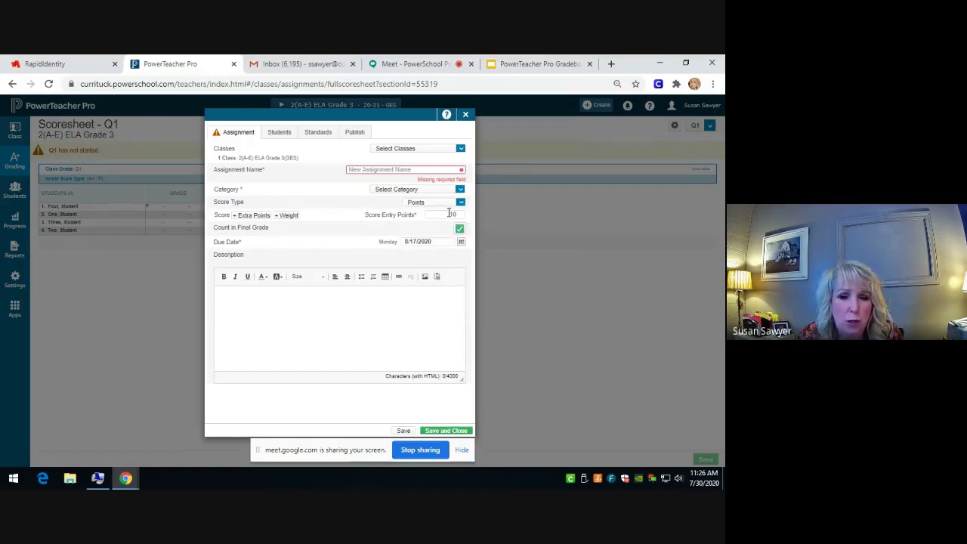
pyautogui.click(448, 214)
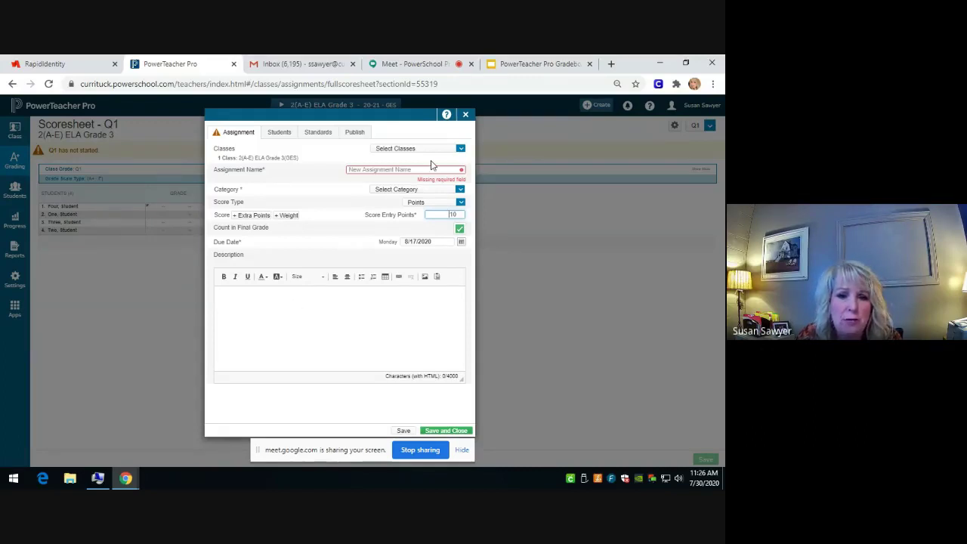
pyautogui.click(461, 150)
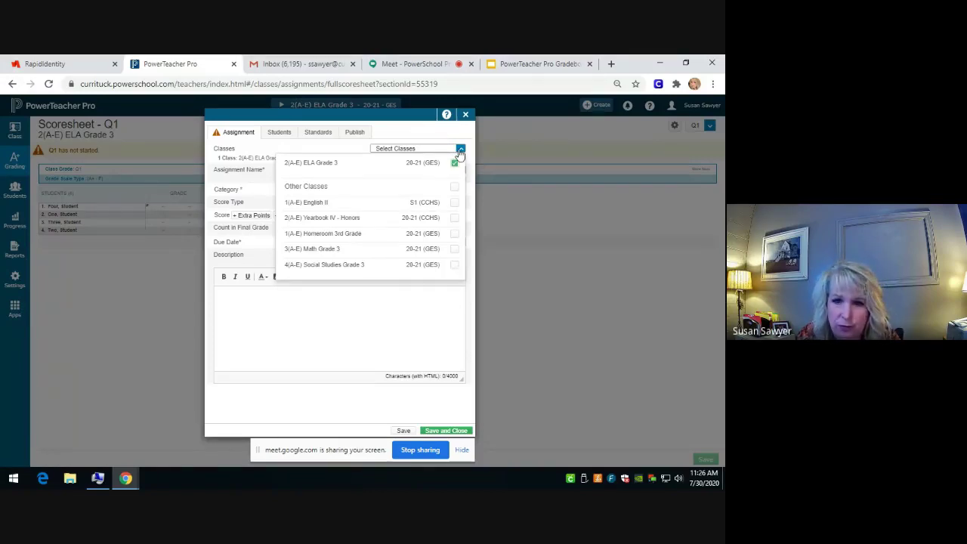
pyautogui.click(445, 431)
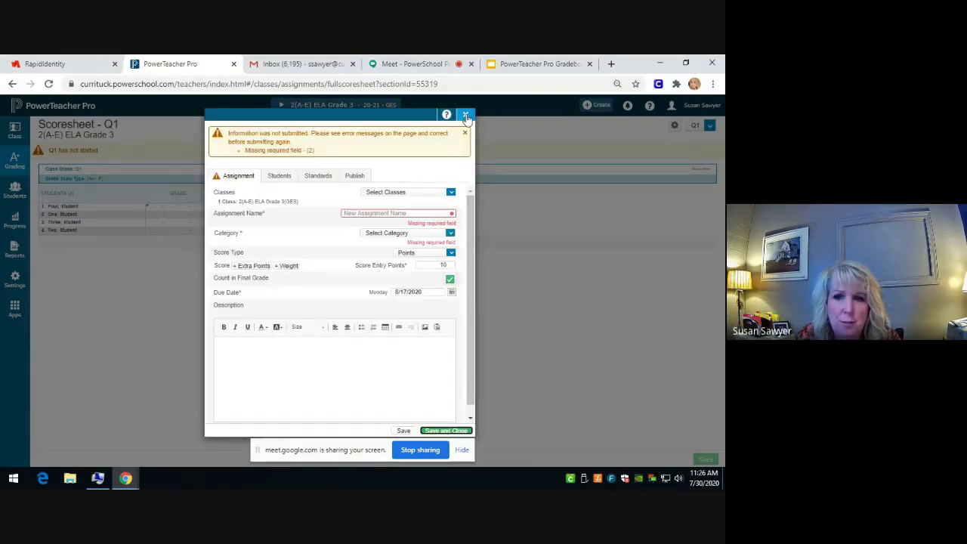
pyautogui.click(466, 116)
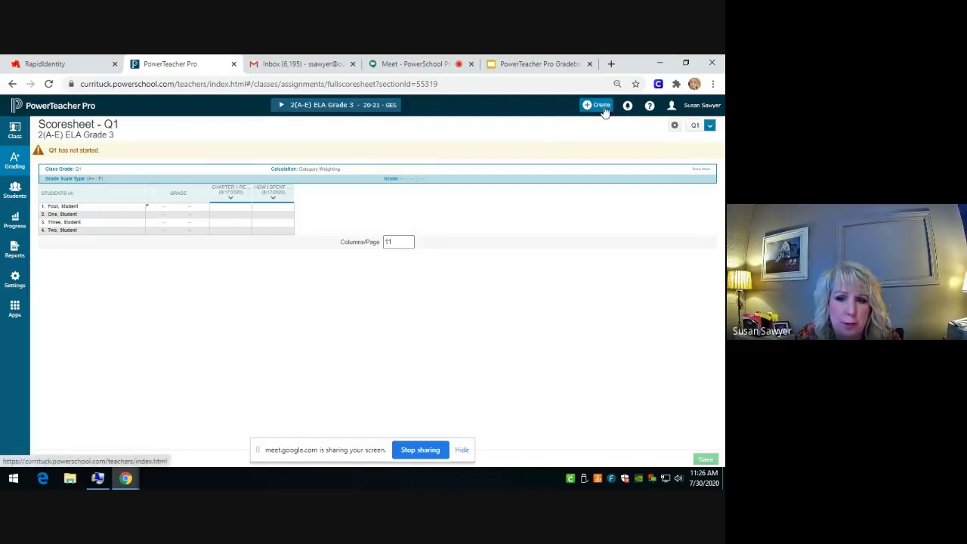
# - Examine the new category form, including its assignment defaults and class limits, and close it without creating a category
pyautogui.click(603, 109)
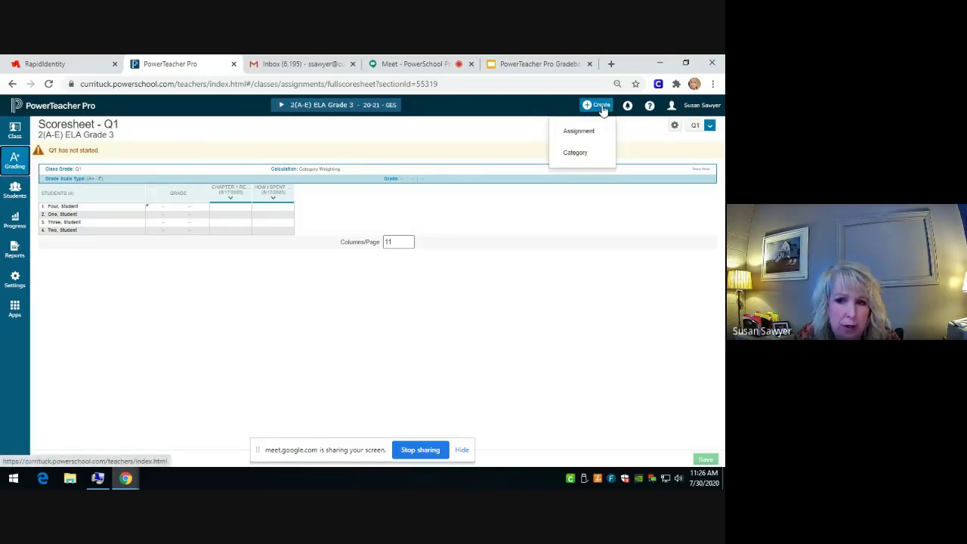
pyautogui.click(579, 154)
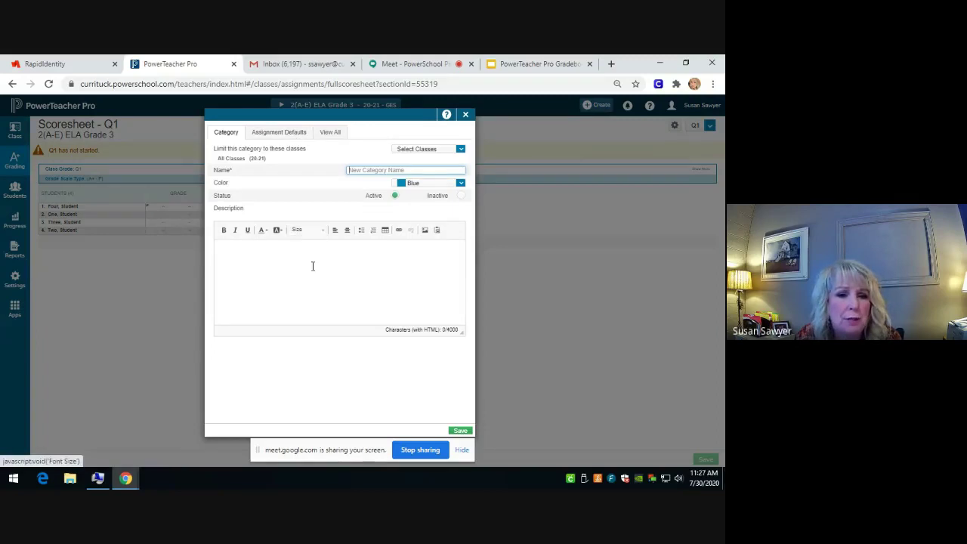
pyautogui.click(275, 136)
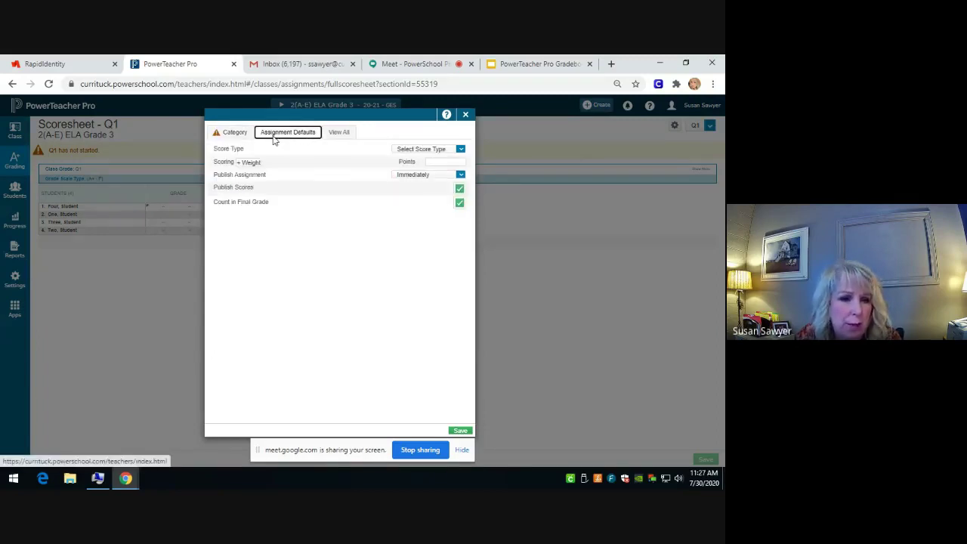
pyautogui.click(231, 135)
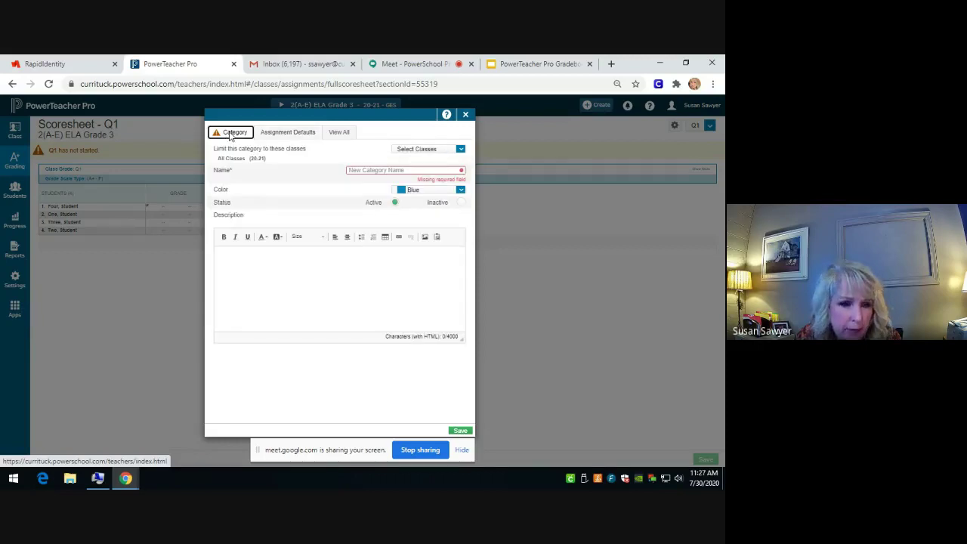
pyautogui.click(460, 150)
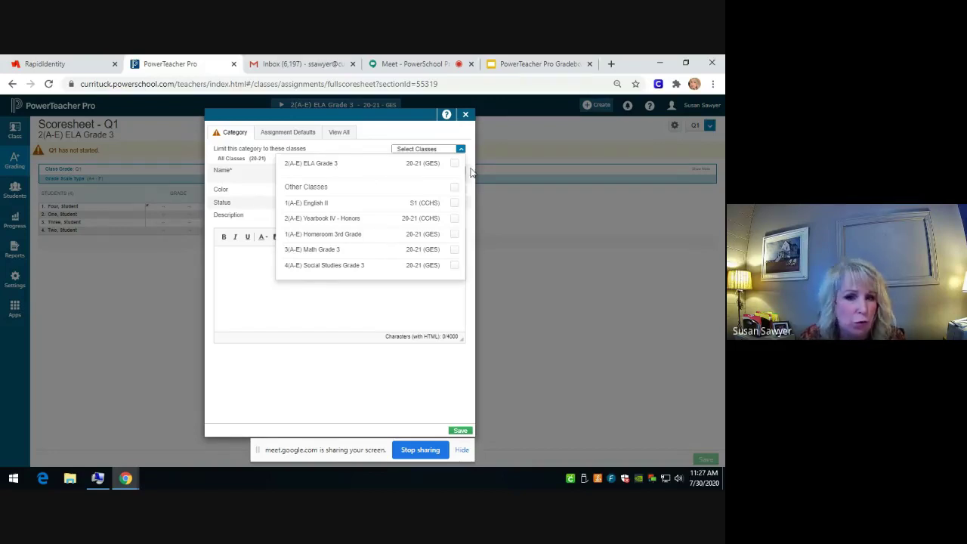
pyautogui.click(466, 114)
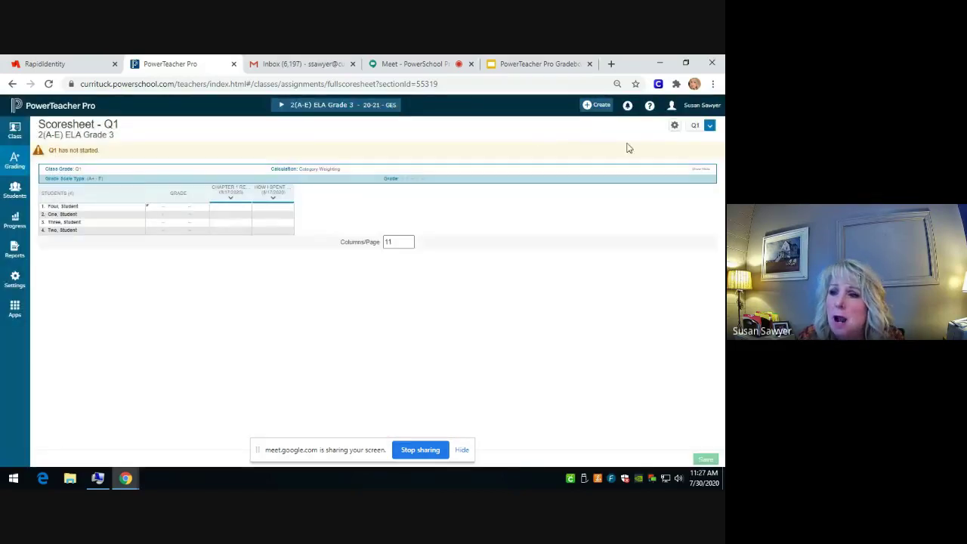
# - Examine the reporting terms offered on the scoresheet for 2(A-E) ELA Grade 3 and for 1(A-E) English II
pyautogui.click(710, 127)
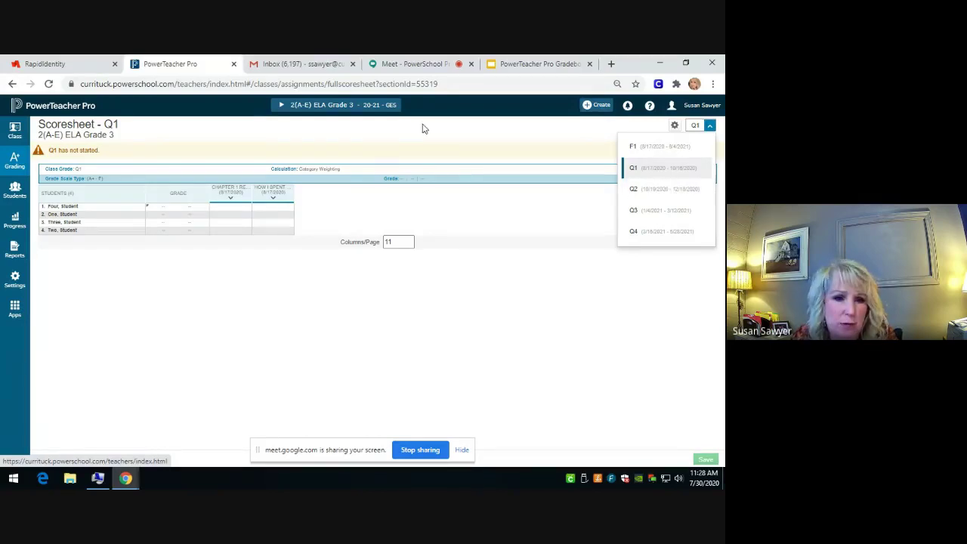
pyautogui.click(360, 110)
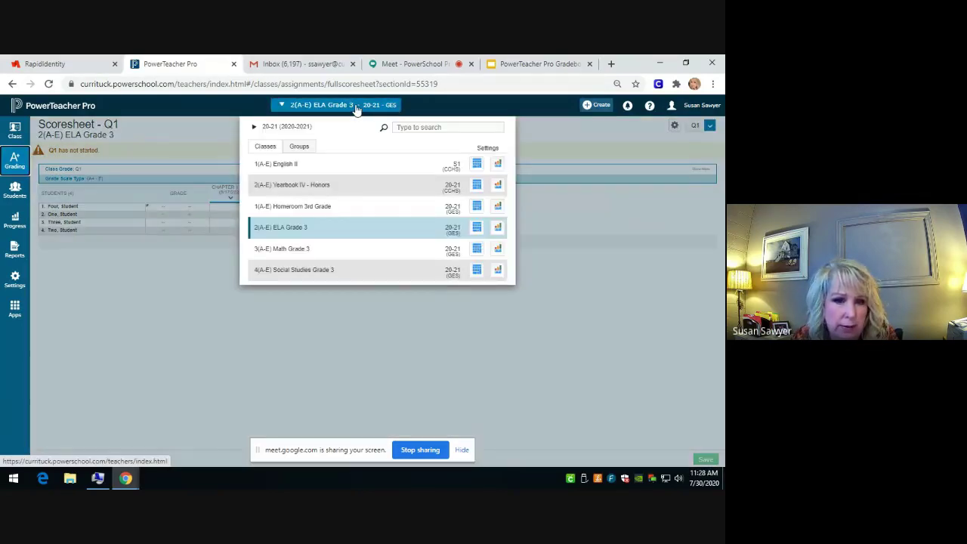
pyautogui.click(283, 164)
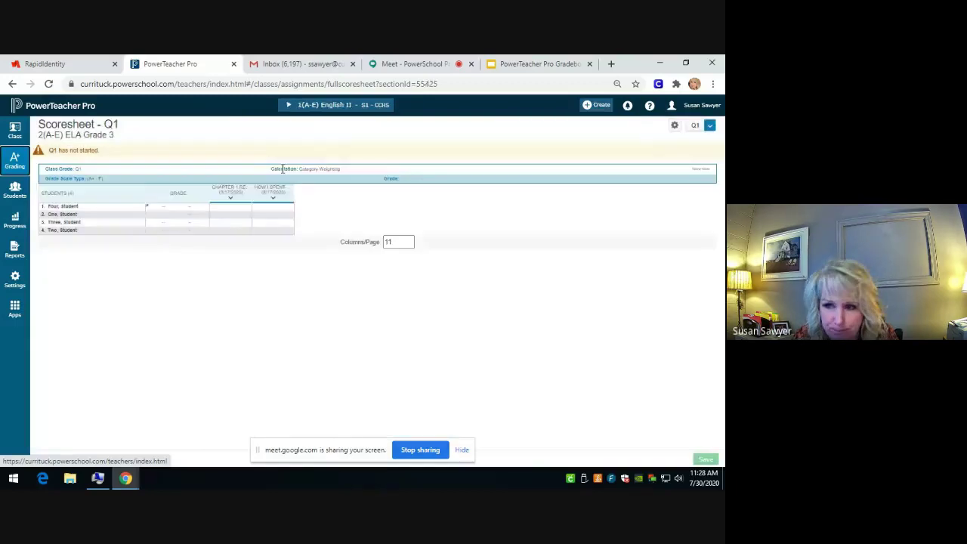
pyautogui.click(709, 127)
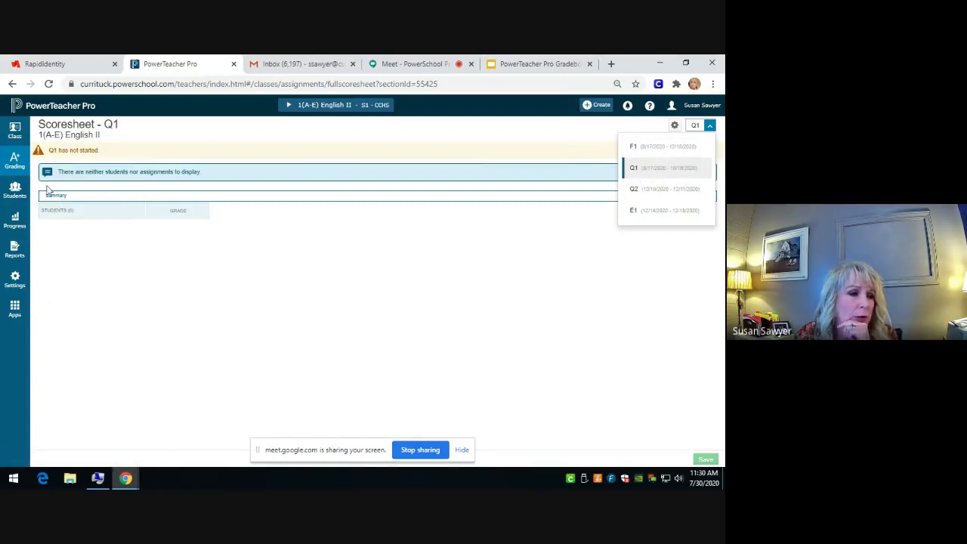
# - Reopen the assignment scoresheet and switch the active class back to 2(A-E) ELA Grade 3
pyautogui.click(9, 161)
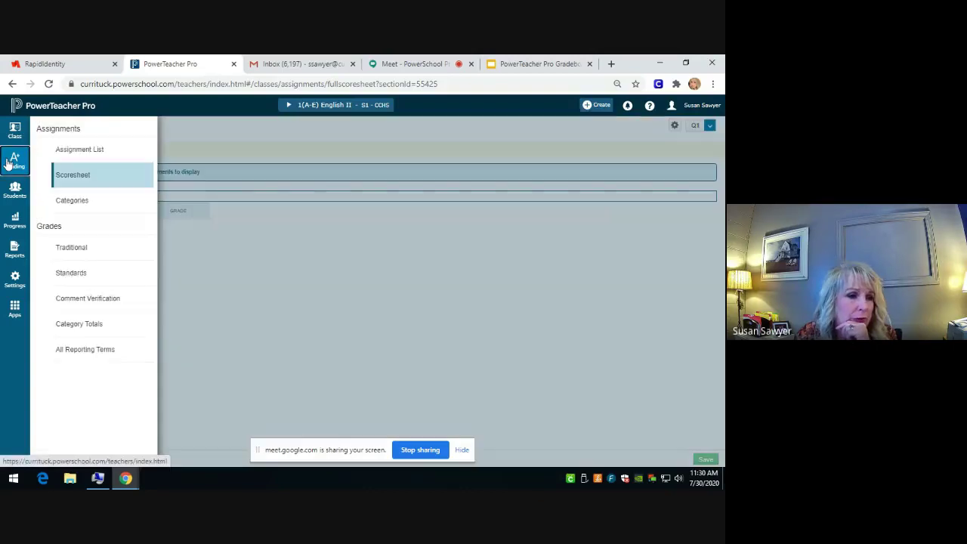
pyautogui.click(68, 175)
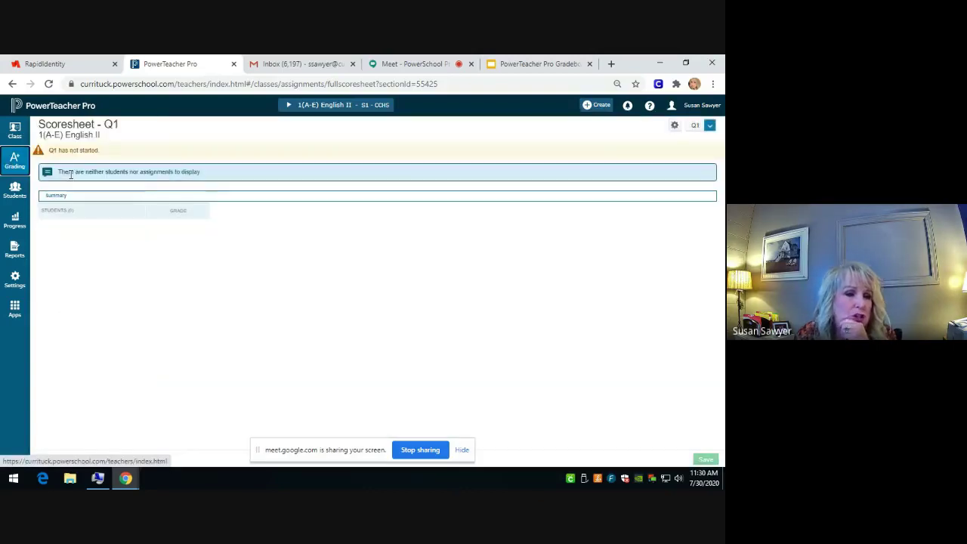
pyautogui.click(331, 110)
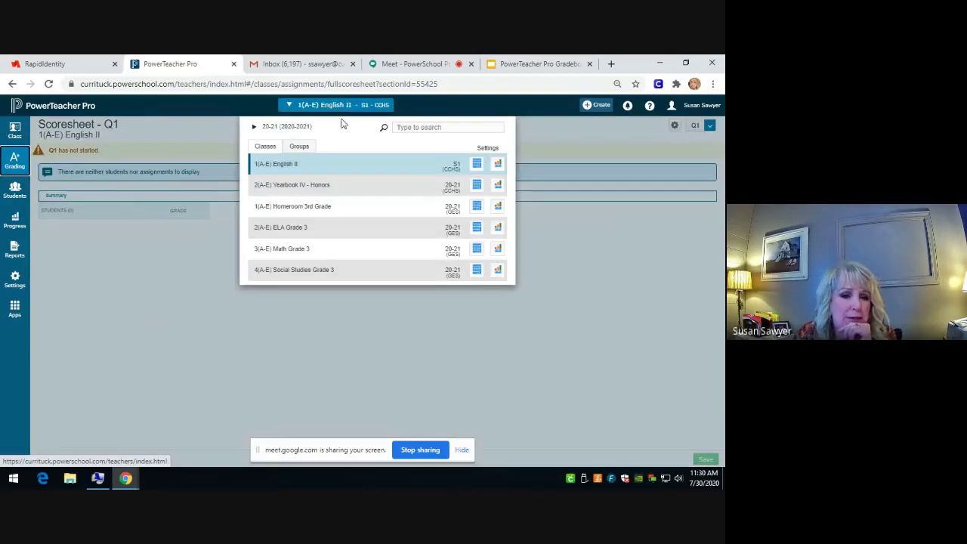
pyautogui.click(293, 233)
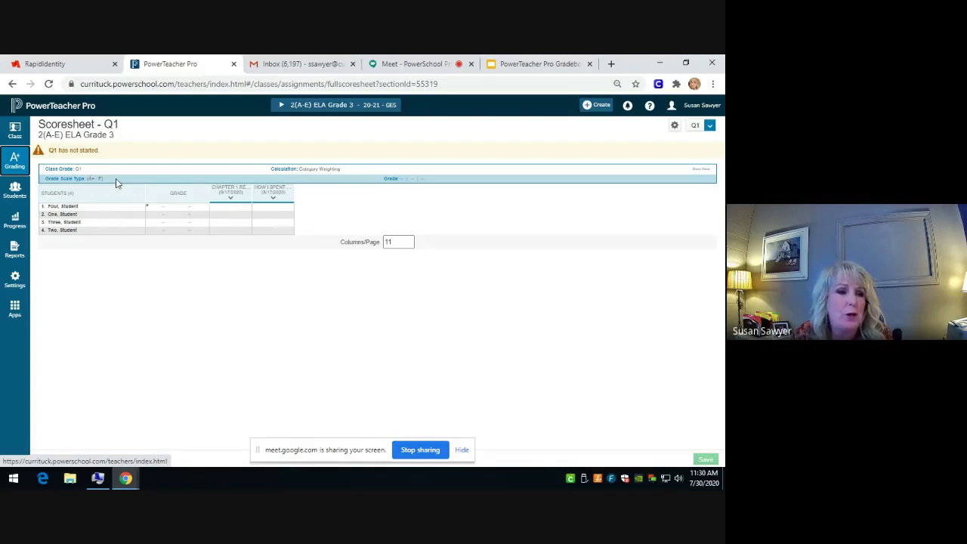
# - Score the first student A on Chapter 1 Review, flag the second student Missing and fill the flag down, and save the scores
pyautogui.click(242, 213)
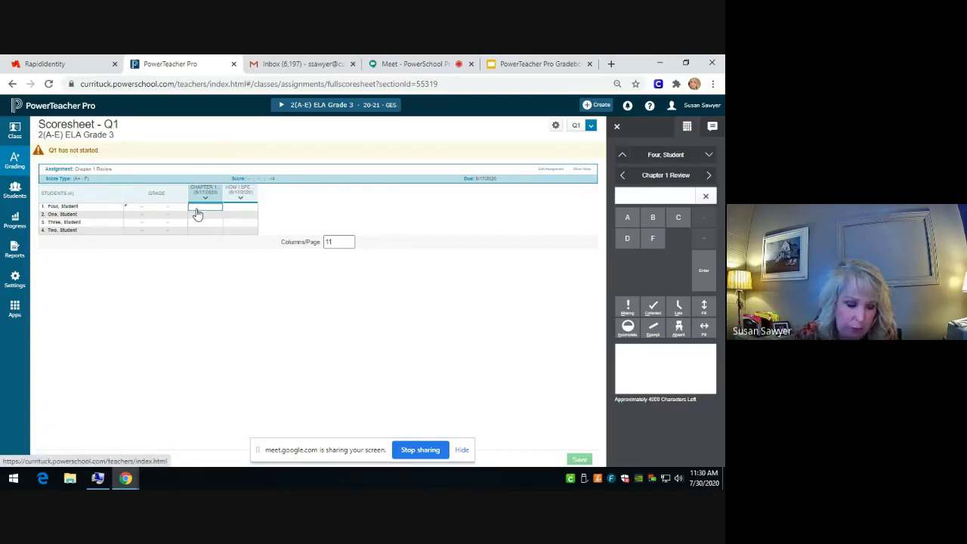
pyautogui.write('A')
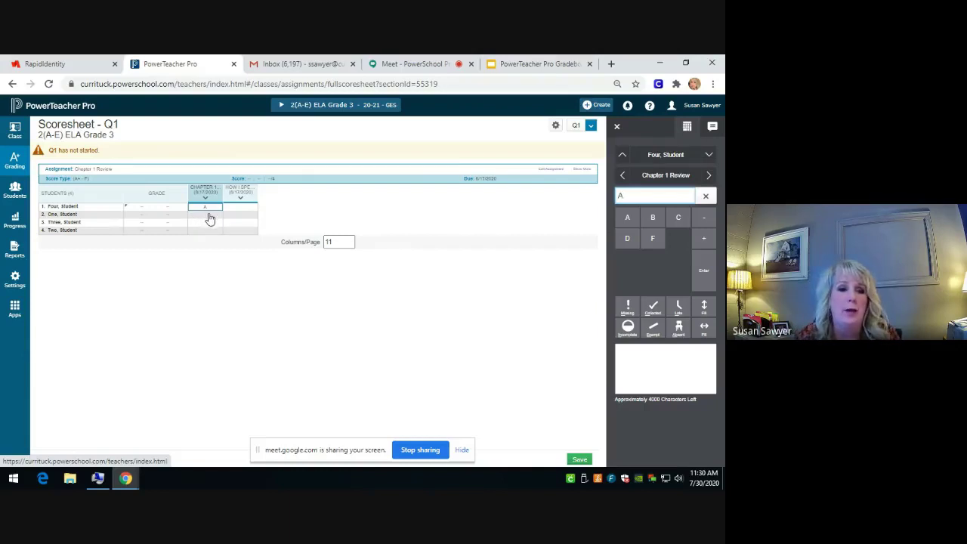
pyautogui.click(211, 218)
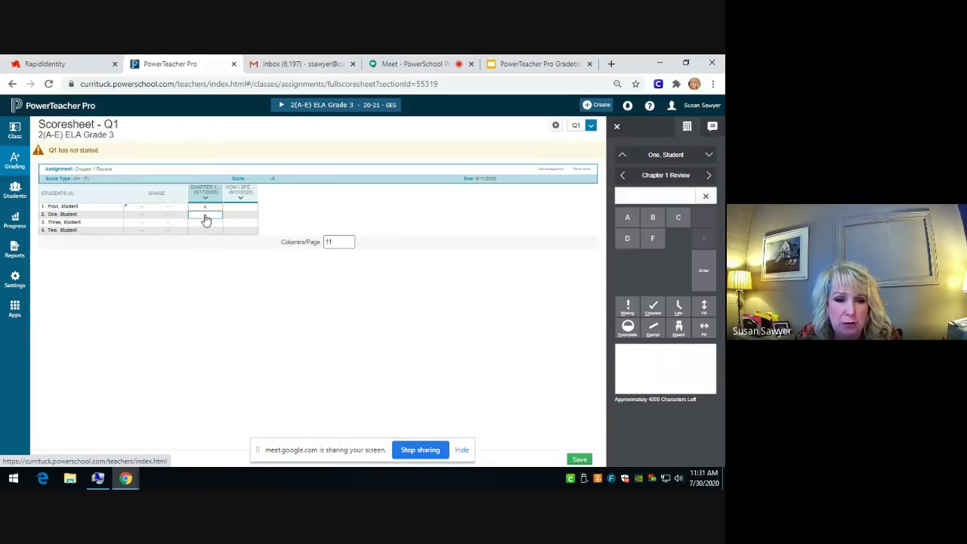
pyautogui.click(630, 307)
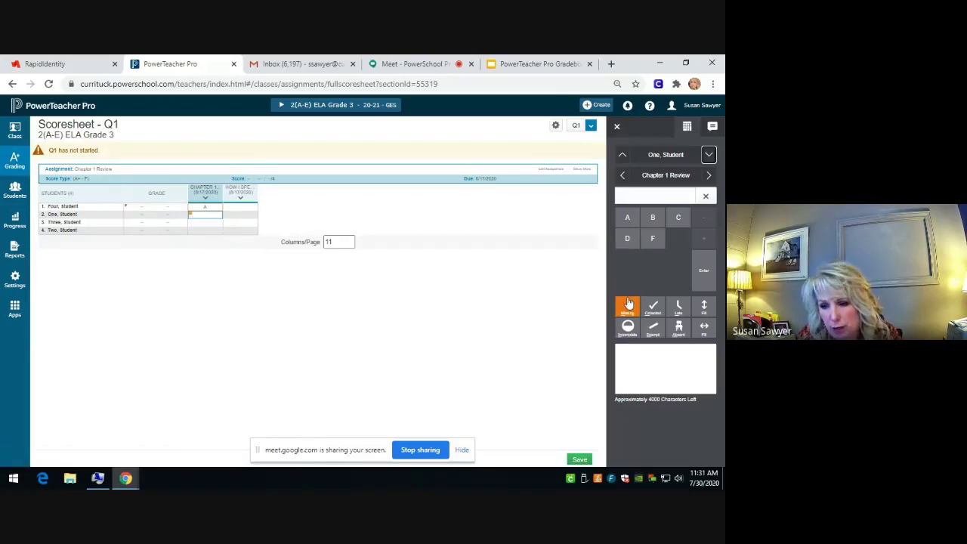
pyautogui.click(715, 307)
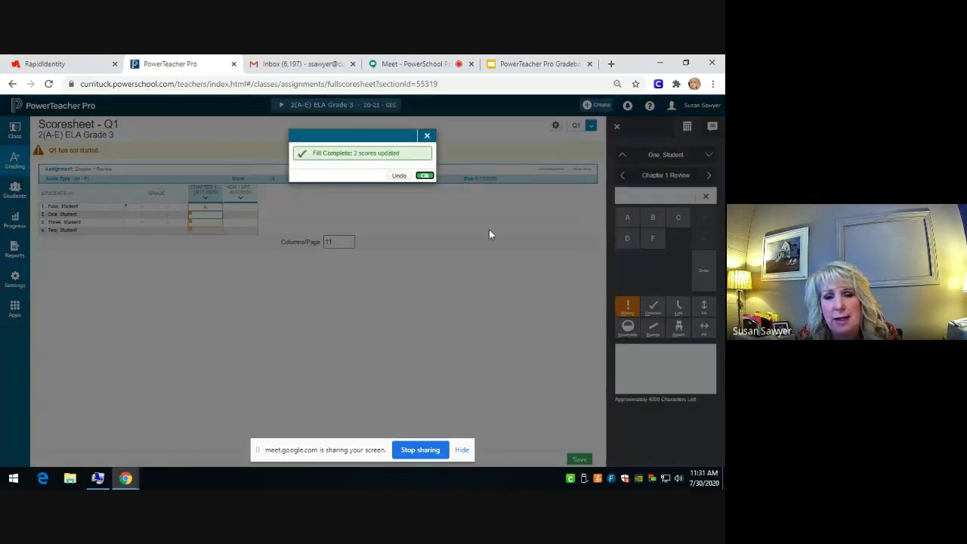
pyautogui.click(425, 175)
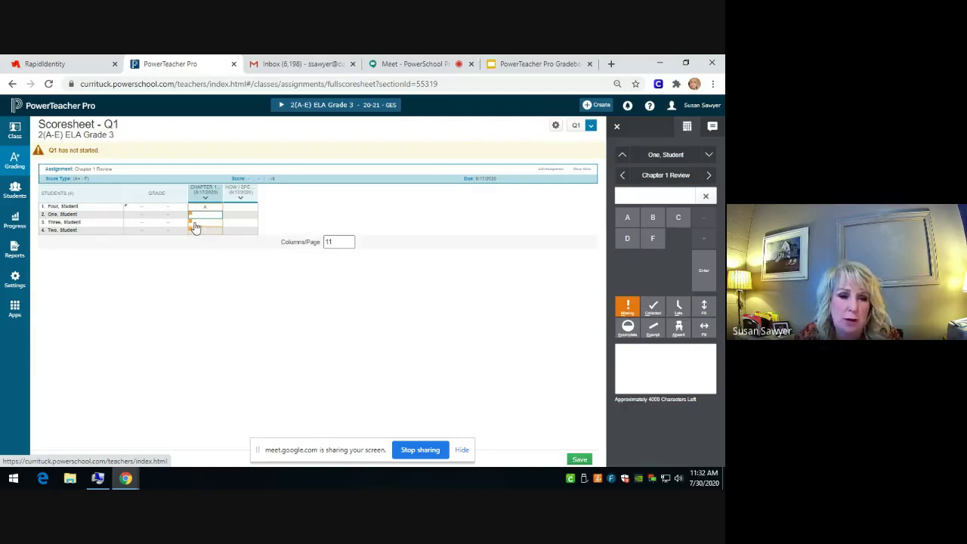
pyautogui.click(580, 459)
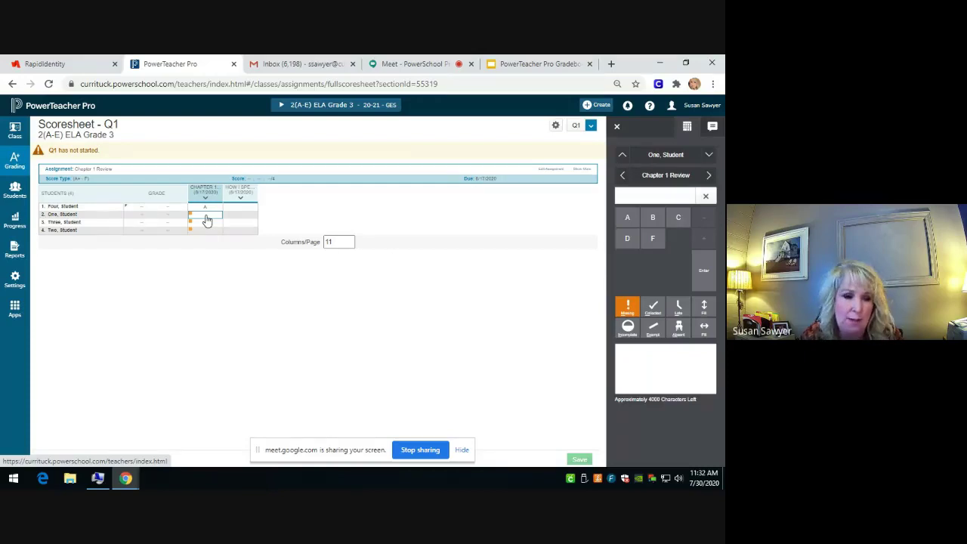
# - Give the second student an A on Chapter 1 Review with the comment "Late by a week", and save
pyautogui.write('A')
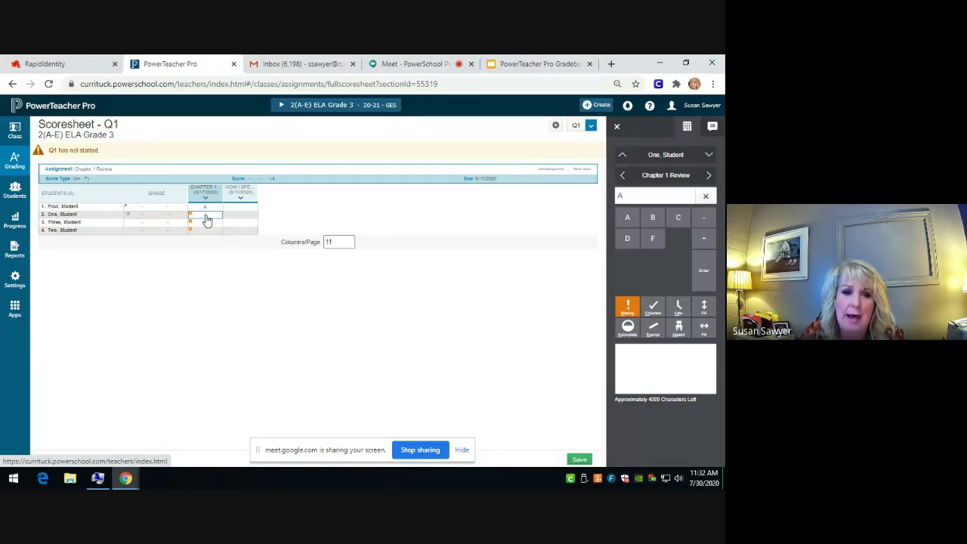
pyautogui.click(209, 223)
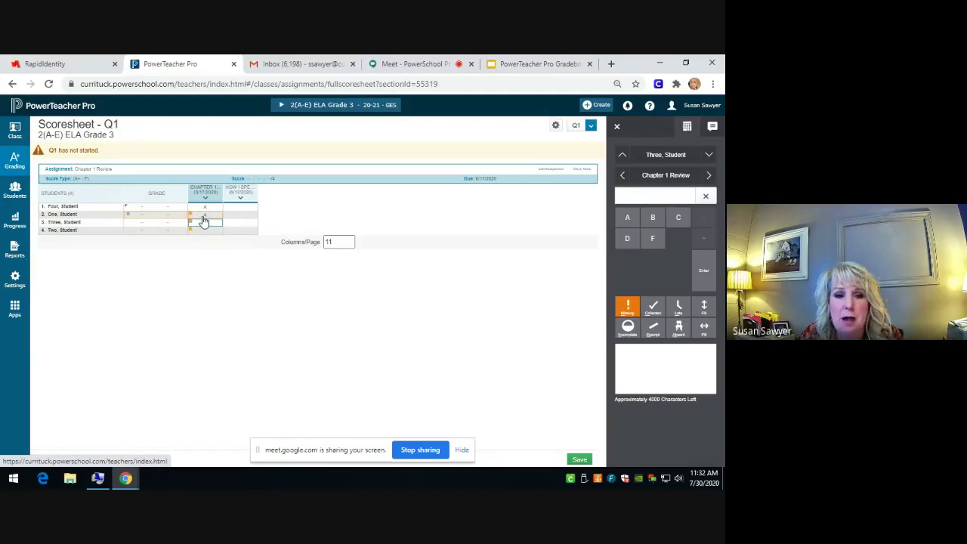
pyautogui.click(204, 215)
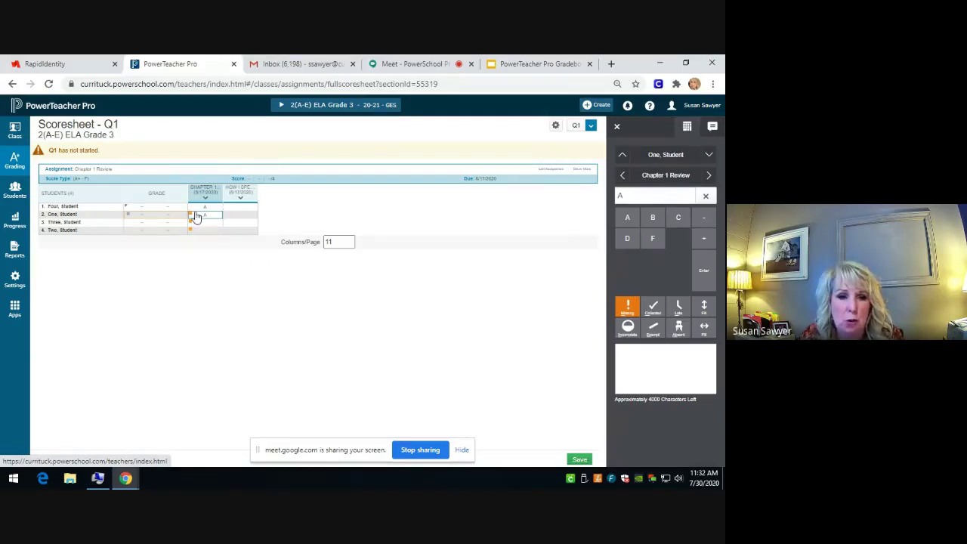
pyautogui.click(636, 357)
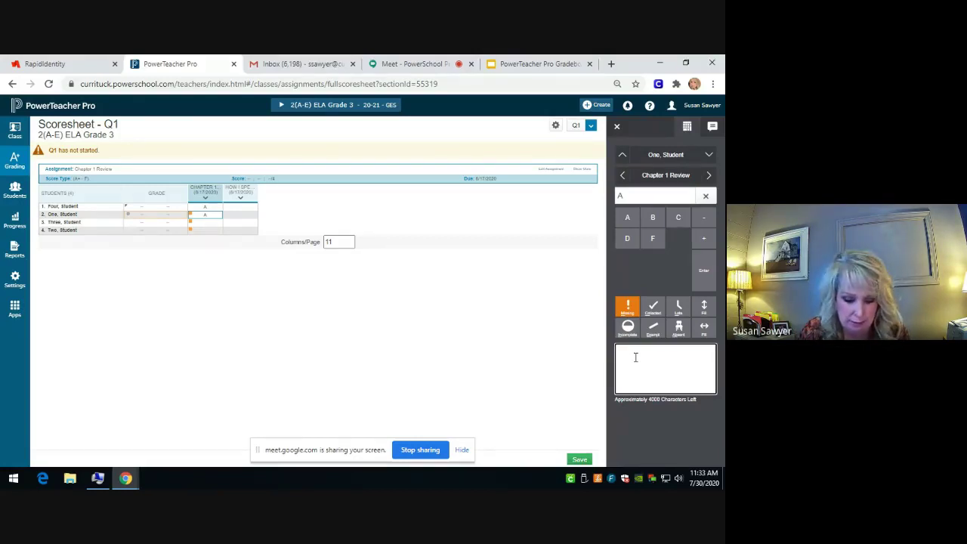
pyautogui.write('Late by a week')
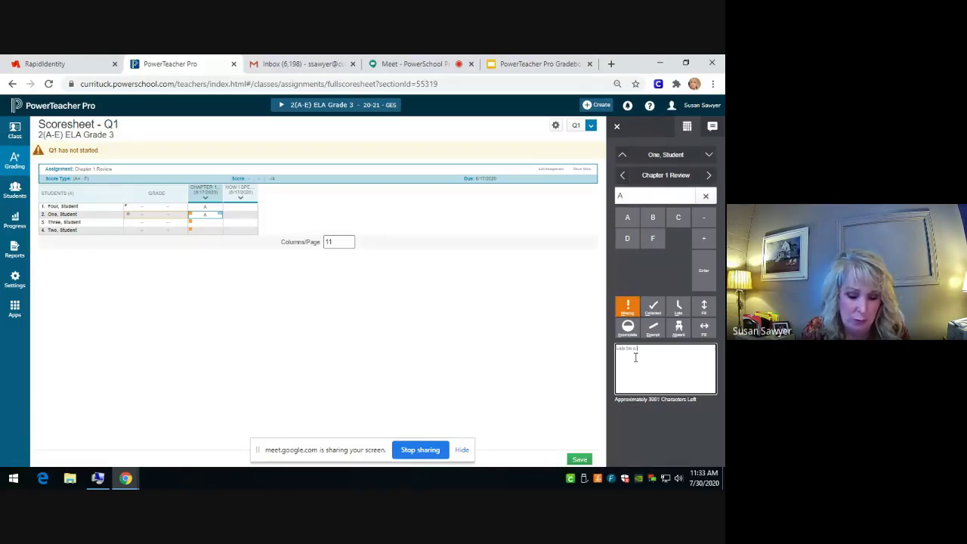
pyautogui.click(580, 458)
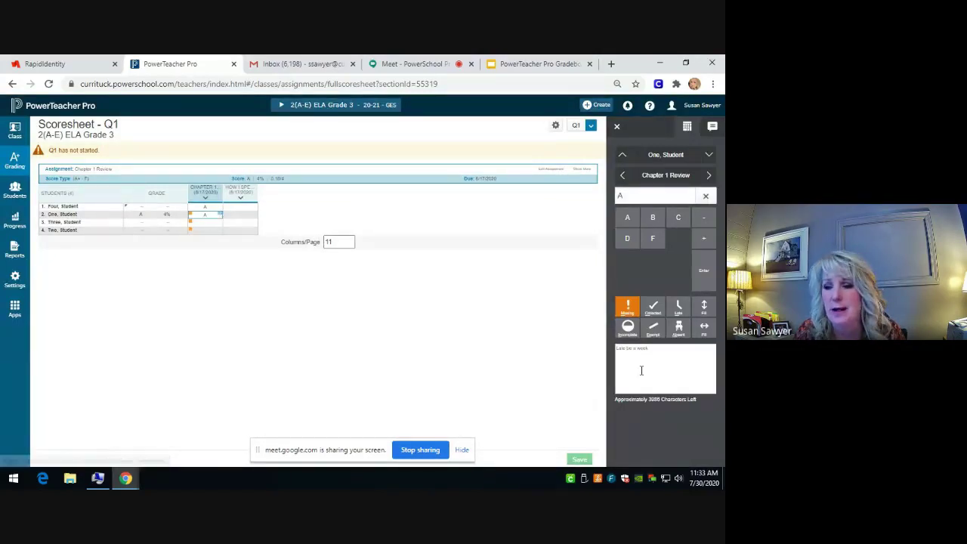
pyautogui.click(217, 222)
pyautogui.click(218, 214)
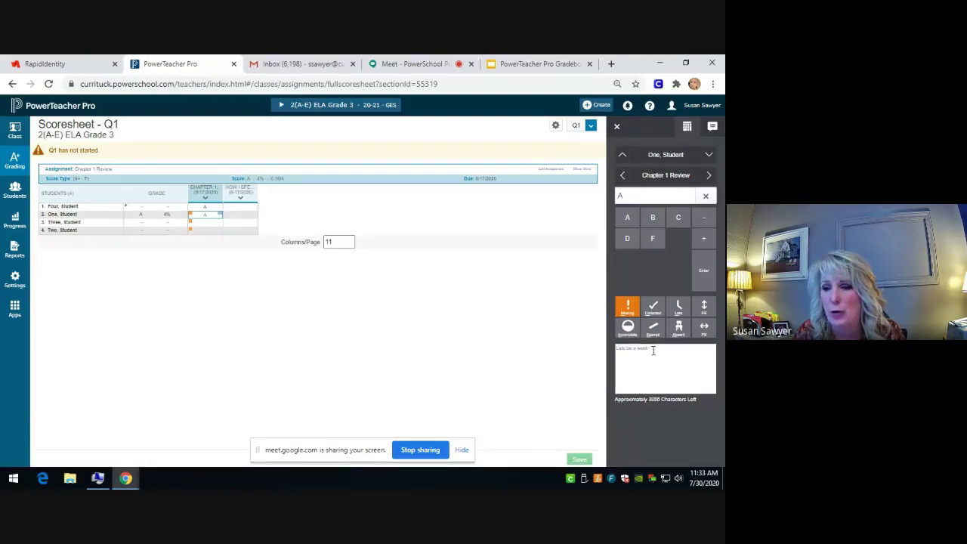
# - Enter the code MI for the third student's Chapter 1 Review and replace it with the exempt code EX
pyautogui.click(198, 223)
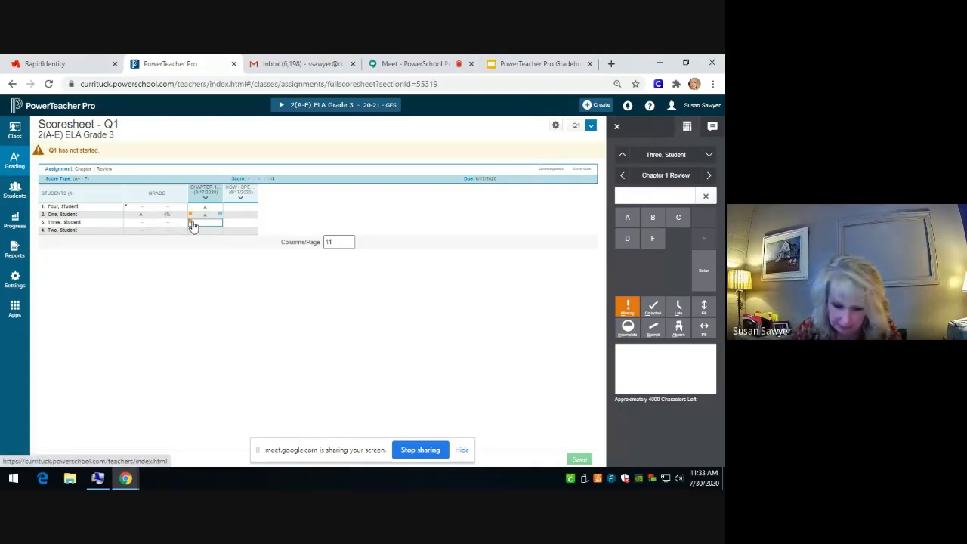
pyautogui.write('MI')
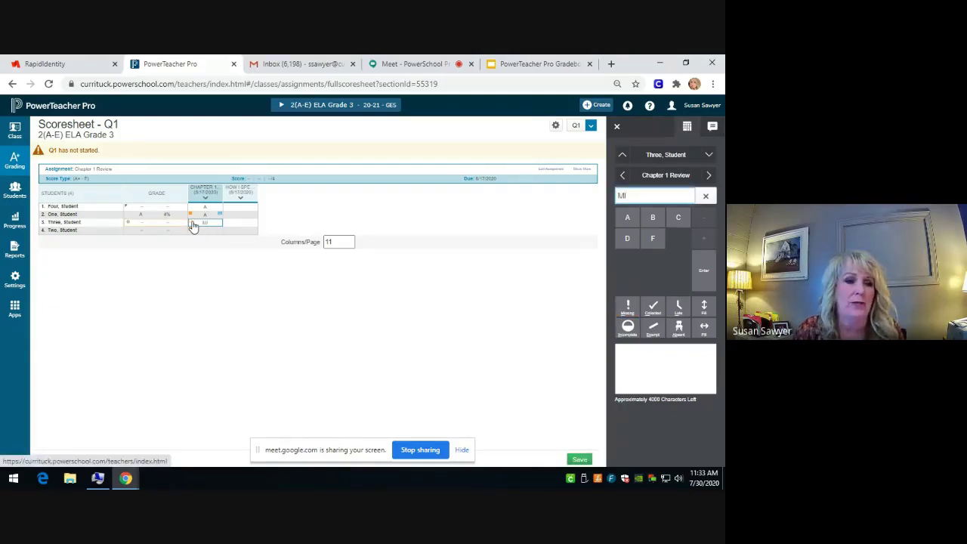
pyautogui.press('BackSpace')
pyautogui.press('BackSpace')
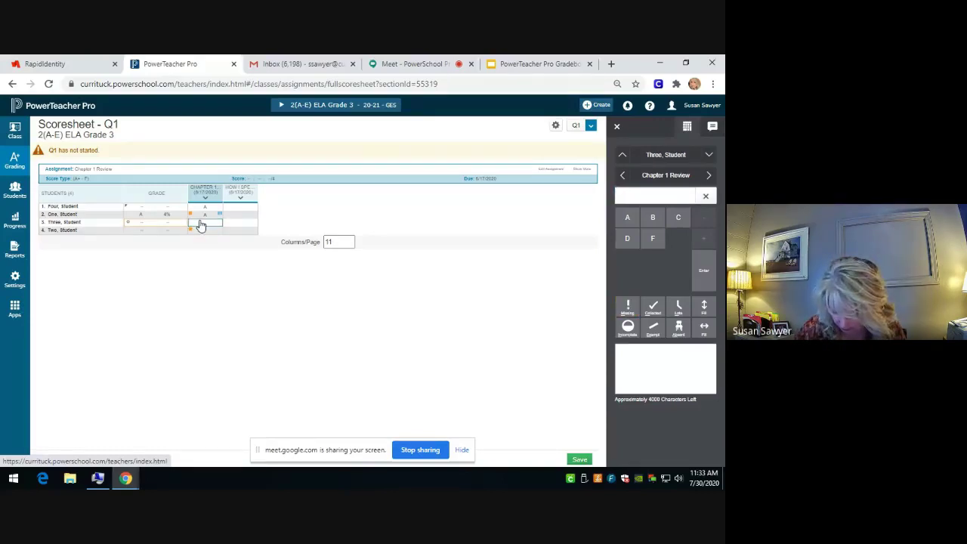
pyautogui.write('c')
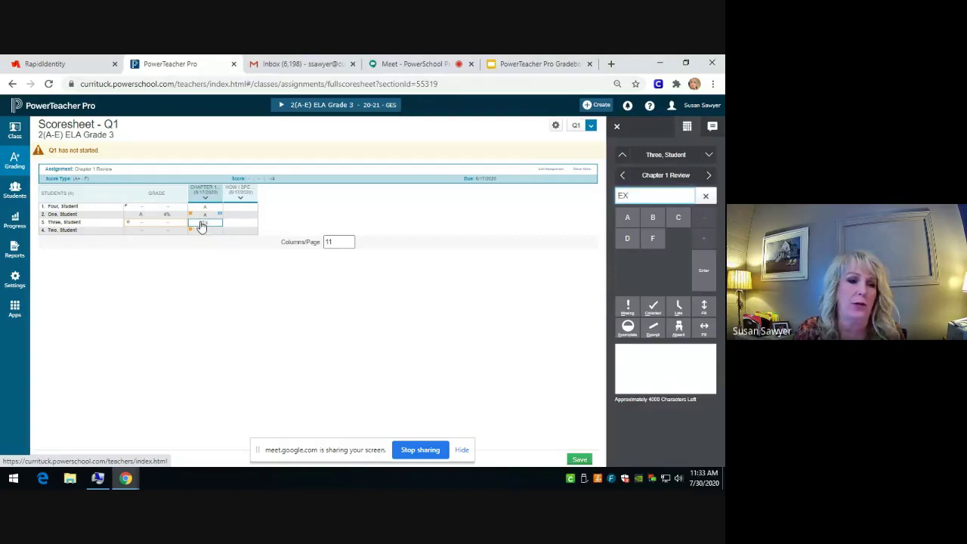
pyautogui.click(200, 232)
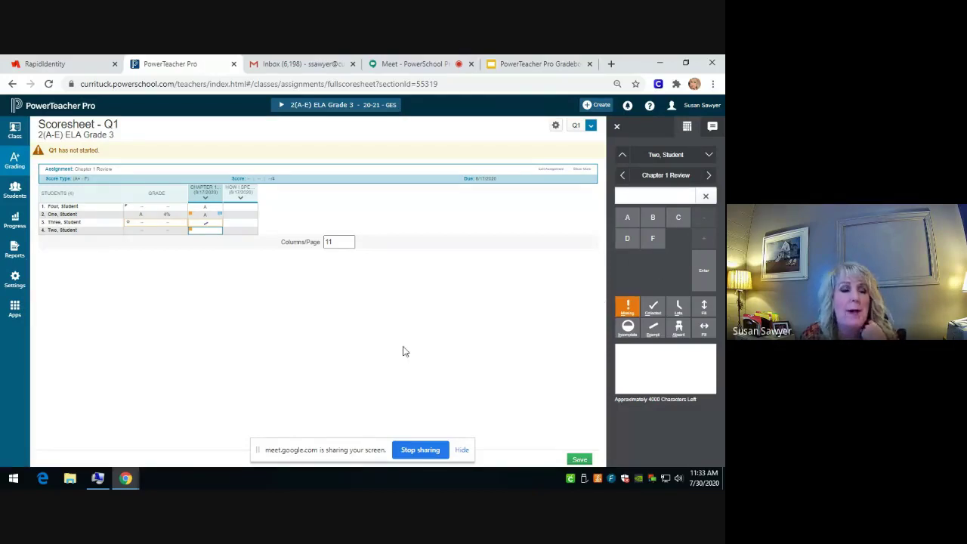
# - Review the first student's course grade and try scoring A on the How I spent my Summer vacation assignment, choosing to continue editing
pyautogui.click(210, 208)
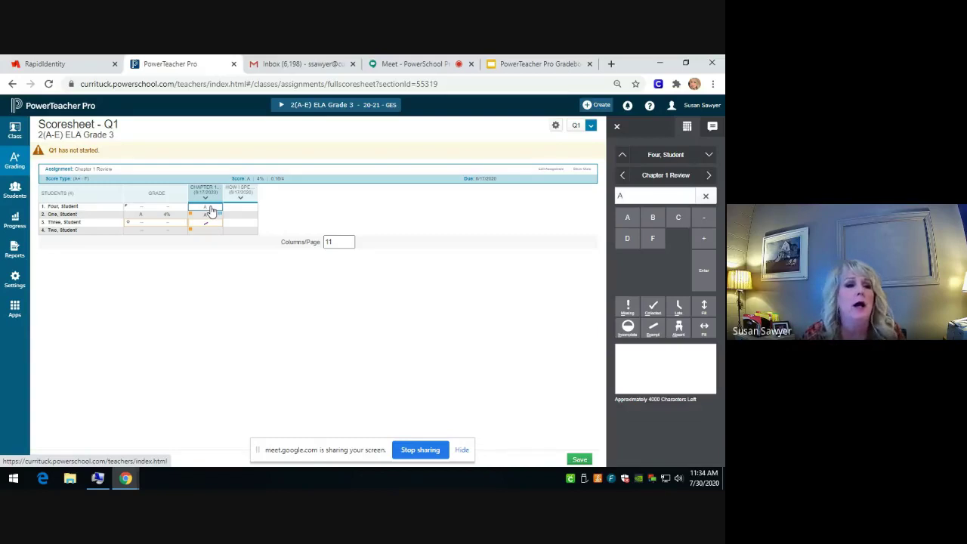
pyautogui.click(162, 210)
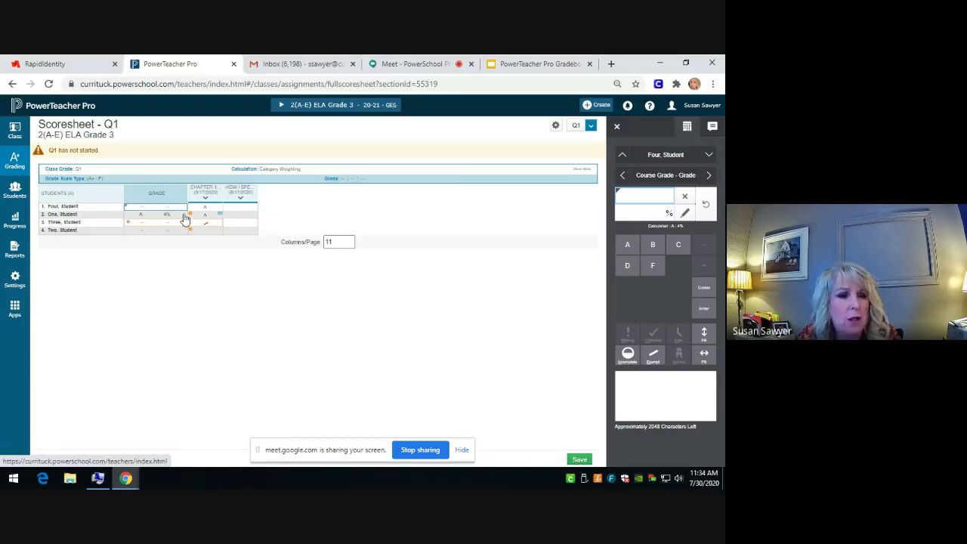
pyautogui.click(235, 209)
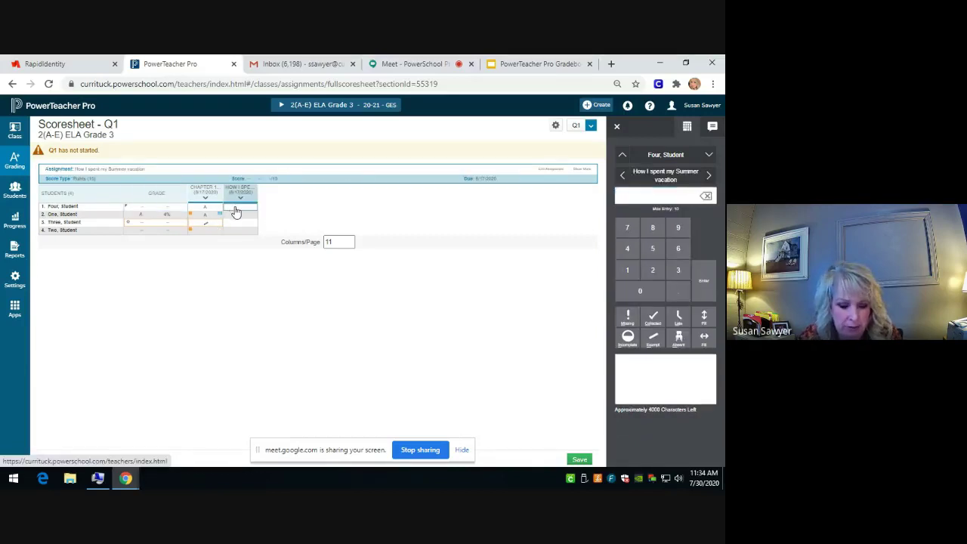
pyautogui.write('A')
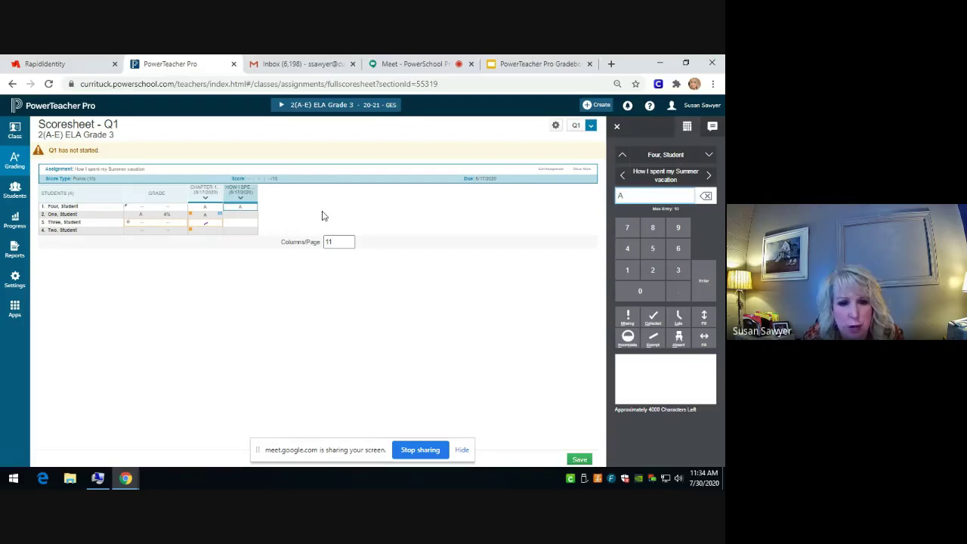
pyautogui.click(239, 222)
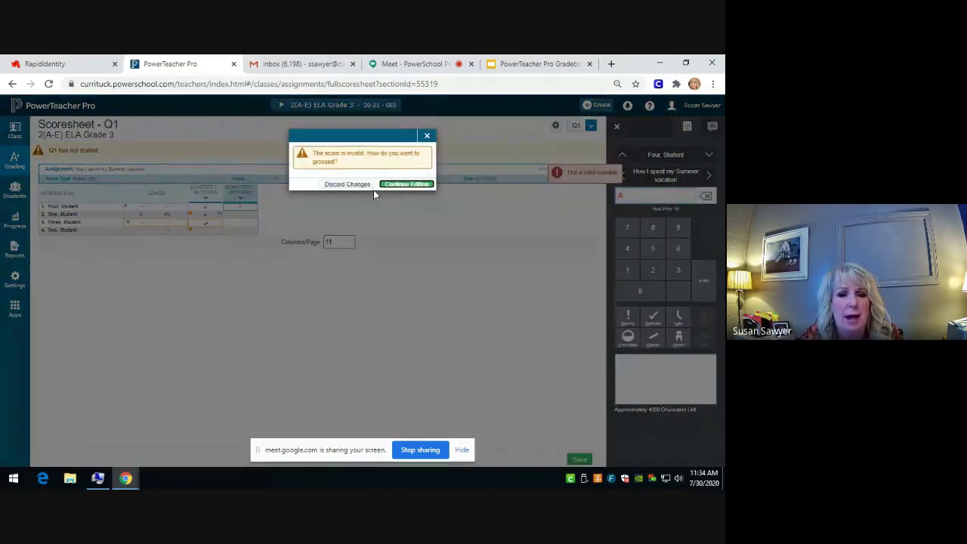
pyautogui.click(403, 186)
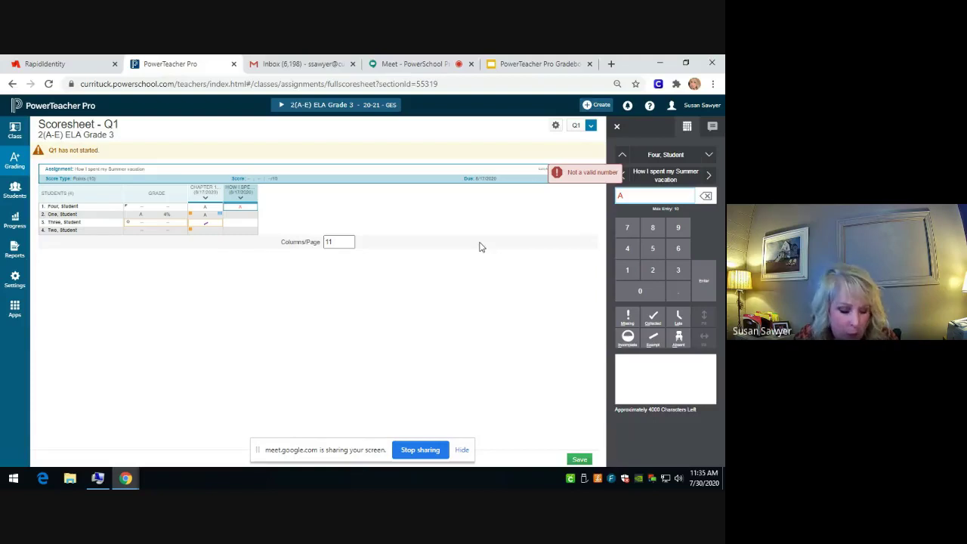
pyautogui.hotkey('ctrl', 'f')
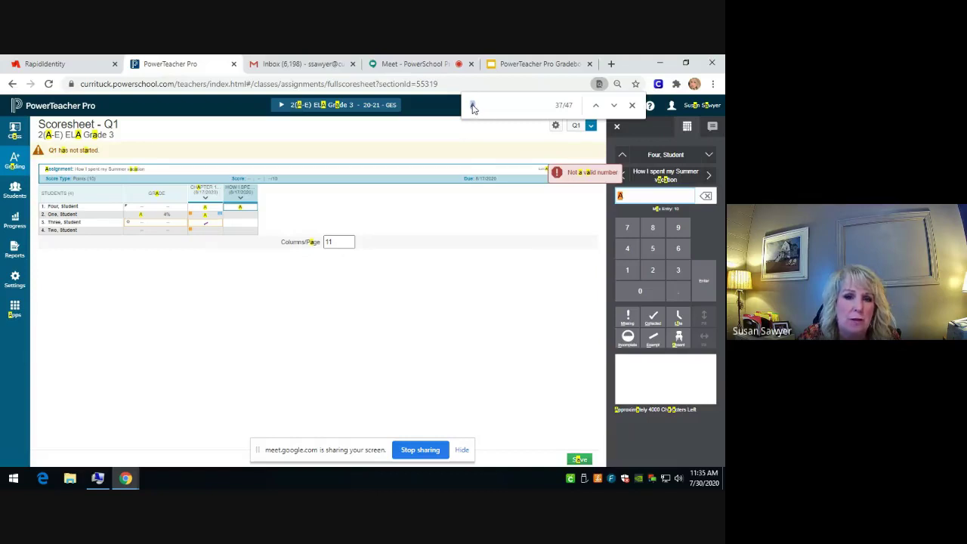
pyautogui.press('BackSpace')
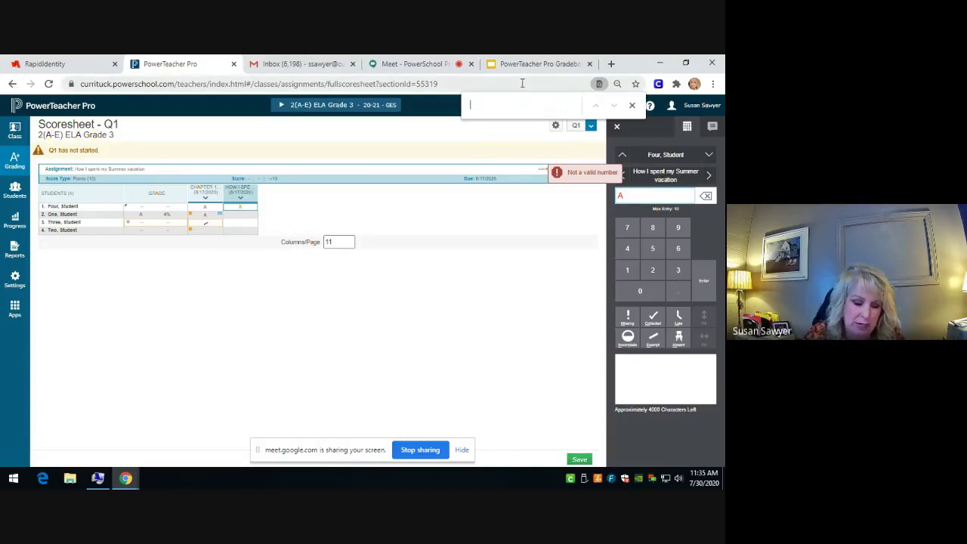
pyautogui.write('How')
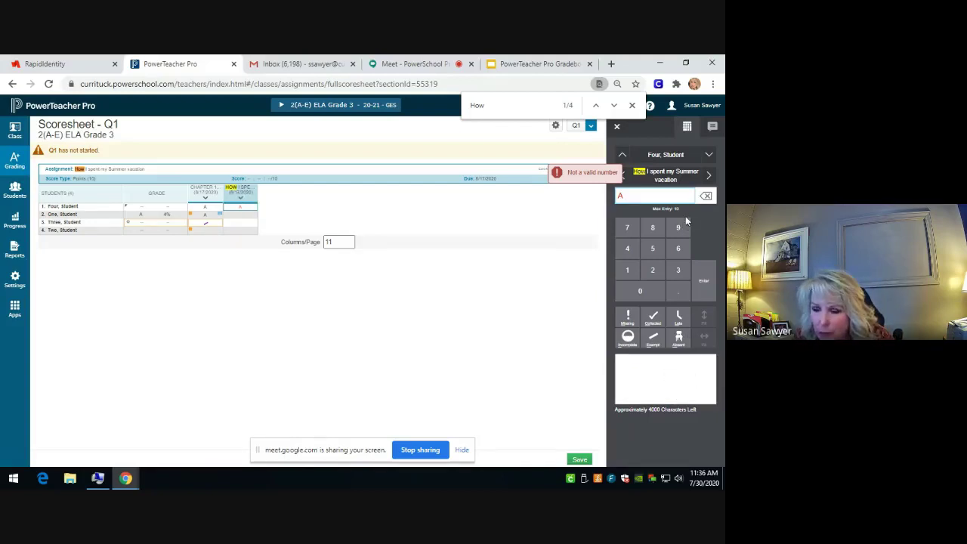
pyautogui.click(653, 375)
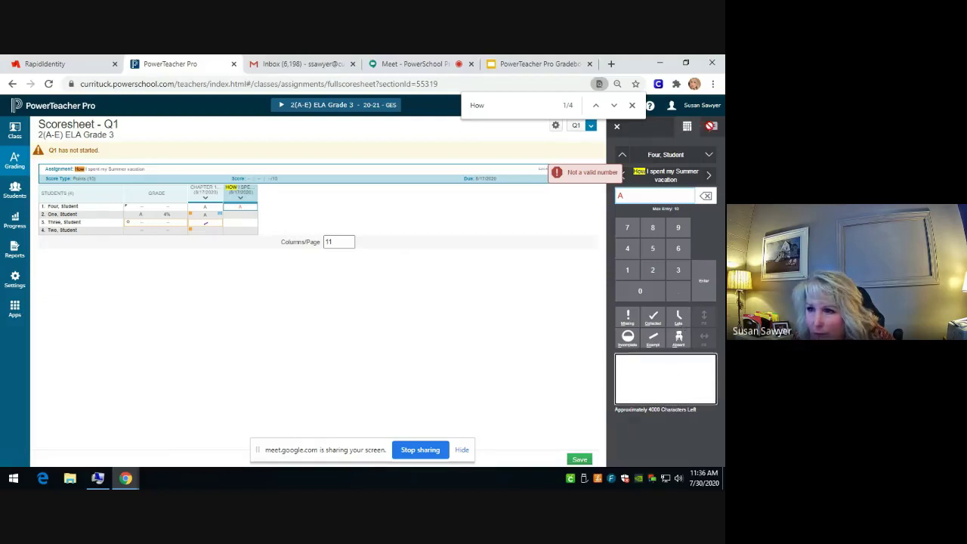
pyautogui.click(713, 127)
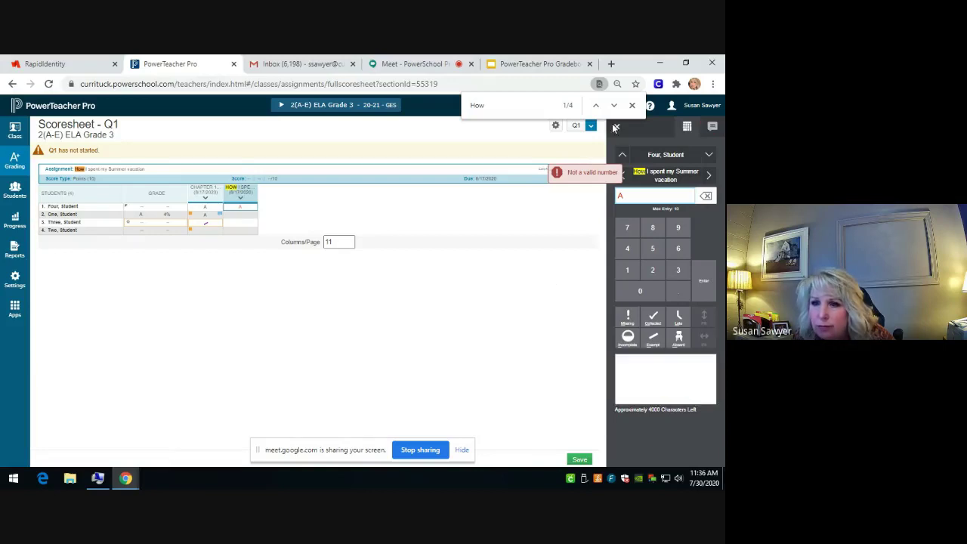
pyautogui.click(633, 107)
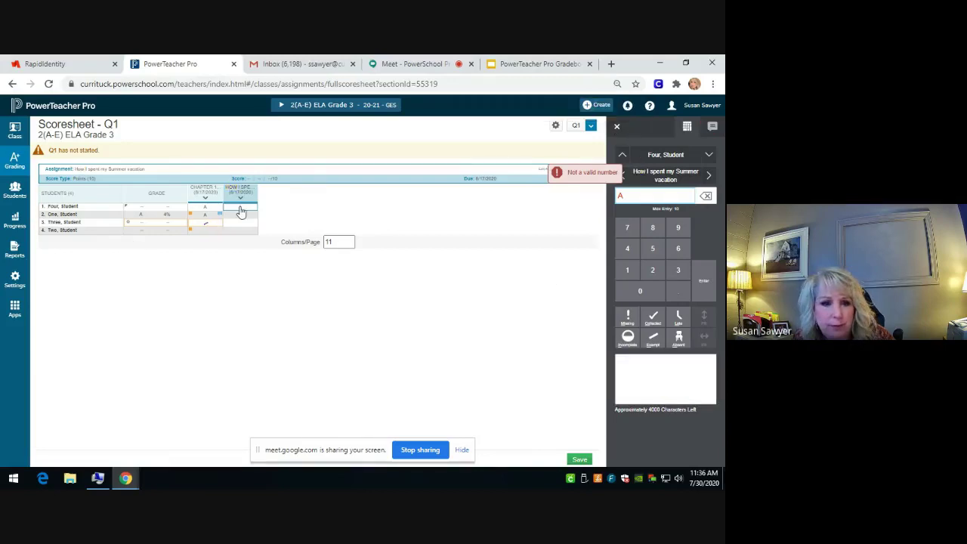
# - Try saving the scoresheet and discard the invalid score on the first student's How I spent my Summer vacation assignment
pyautogui.click(579, 460)
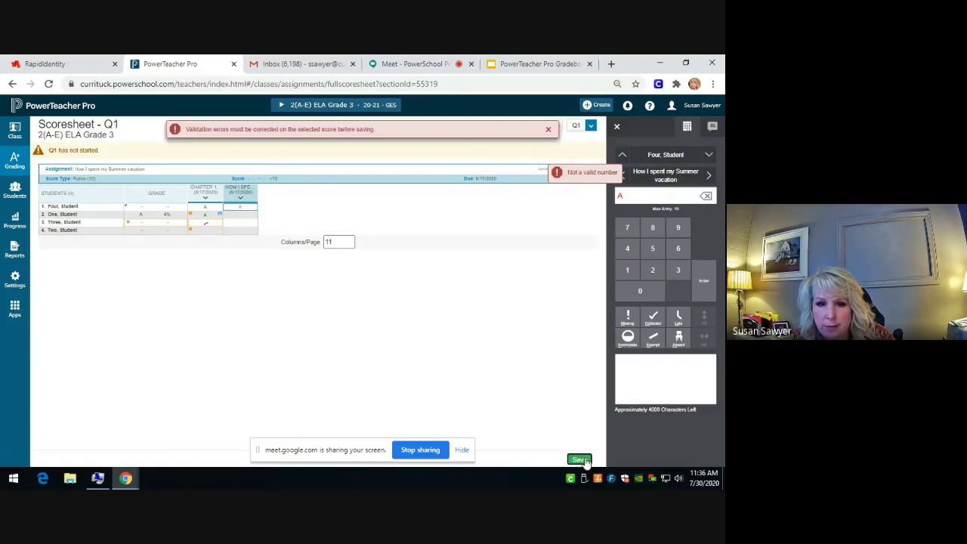
pyautogui.click(549, 129)
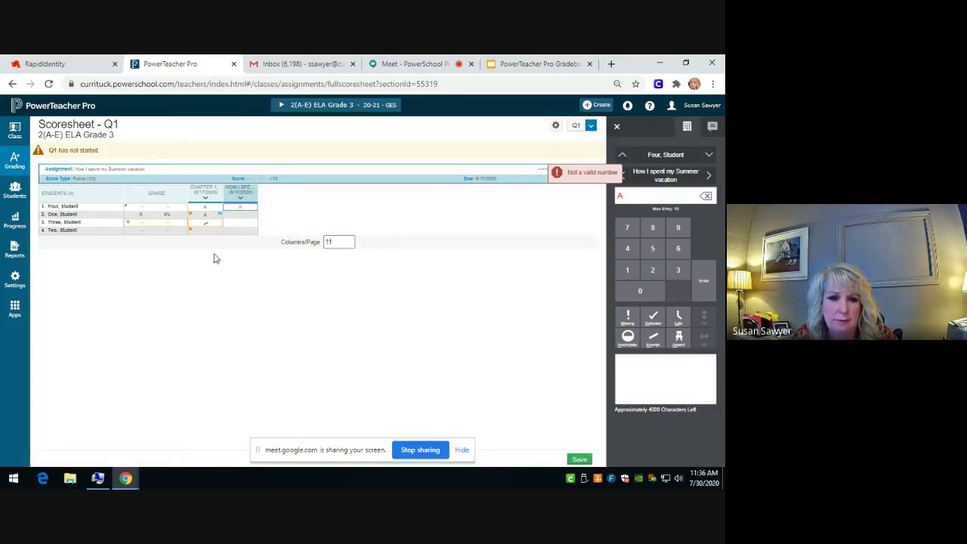
pyautogui.click(220, 207)
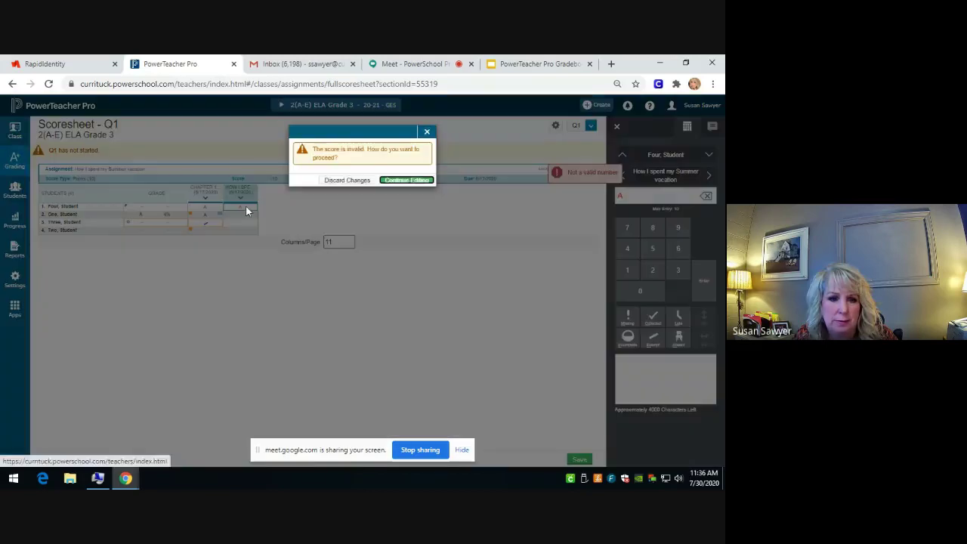
pyautogui.click(346, 182)
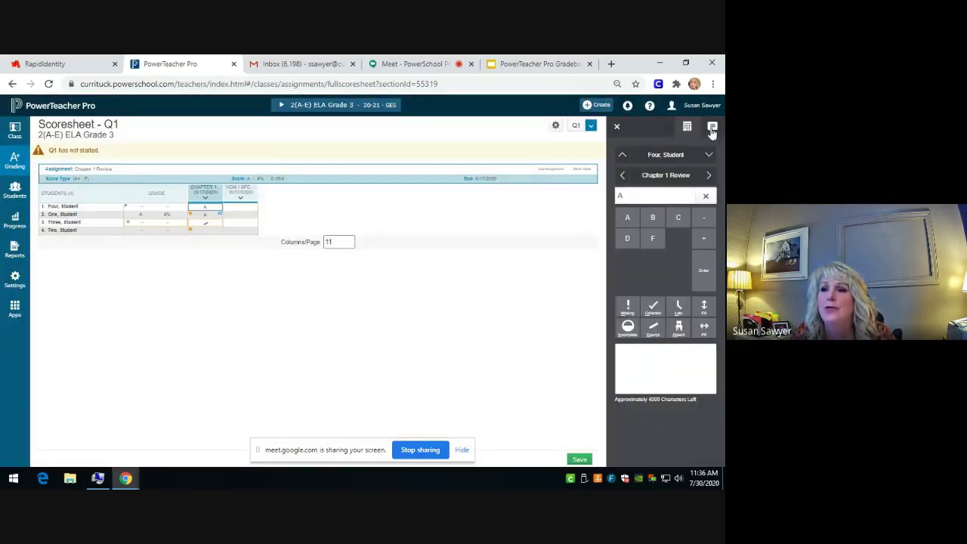
# - Show the comment bank for the first student's Chapter 1 Review and mark comments 100, 101 and 102 as favorites
pyautogui.click(712, 128)
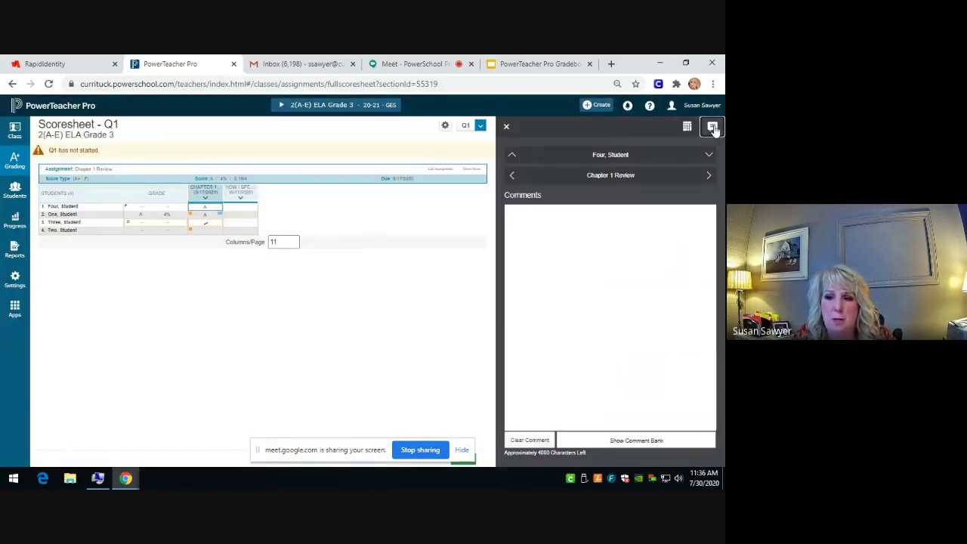
pyautogui.click(623, 441)
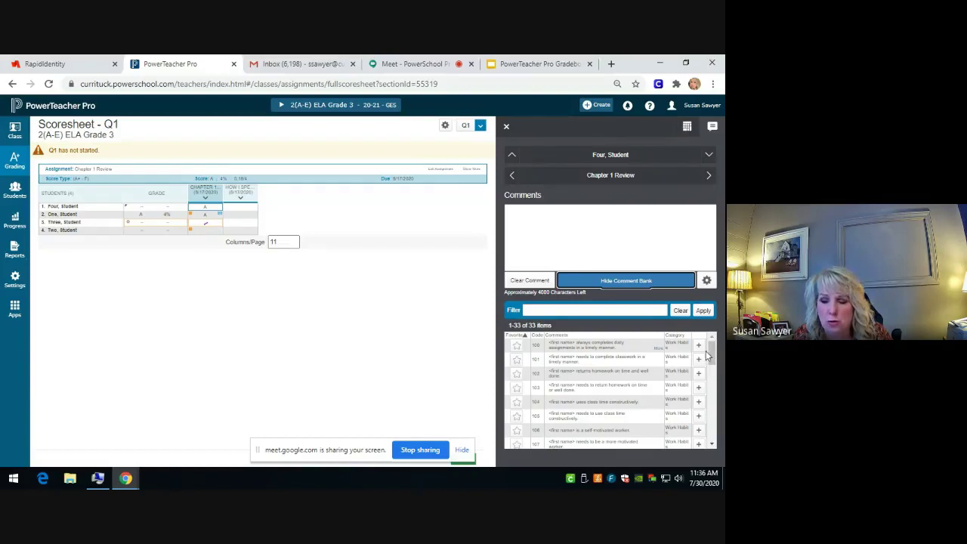
pyautogui.moveTo(709, 355)
pyautogui.mouseDown()
pyautogui.moveTo(712, 437)
pyautogui.moveTo(708, 352)
pyautogui.mouseUp()
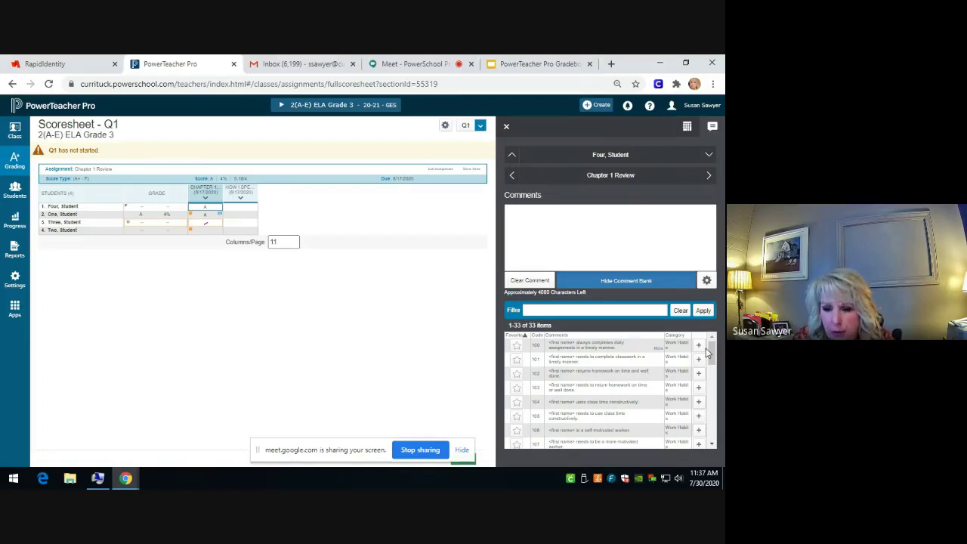
pyautogui.click(516, 345)
pyautogui.click(516, 359)
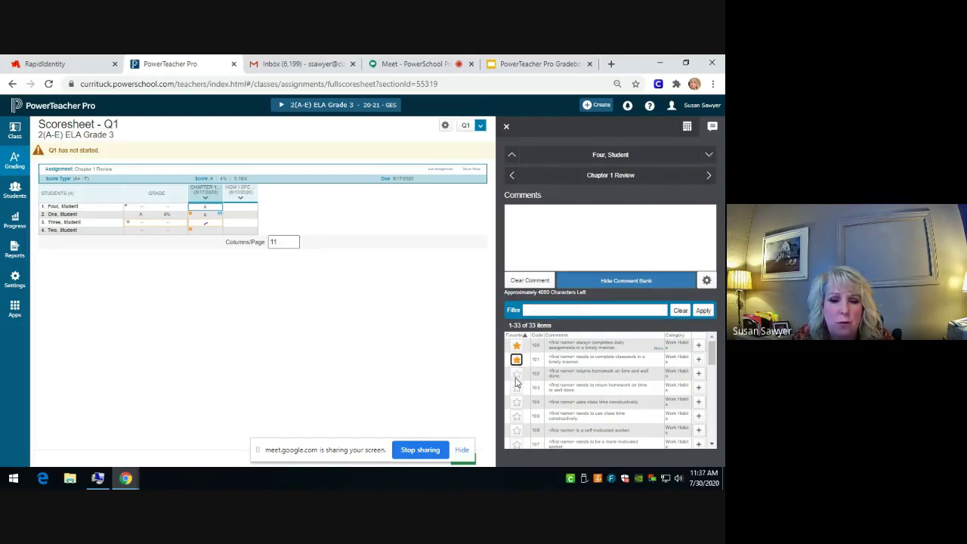
pyautogui.click(516, 374)
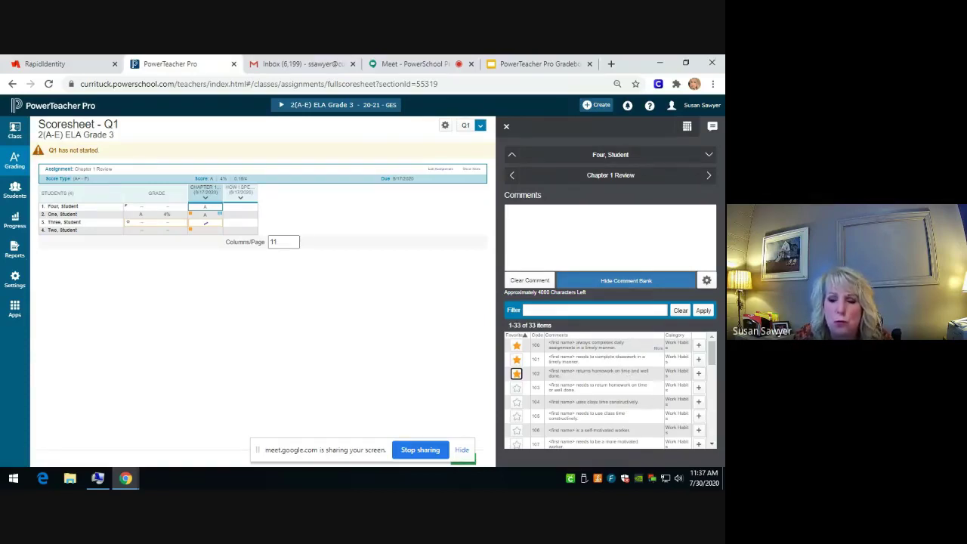
pyautogui.scroll(-1, 712, 355)
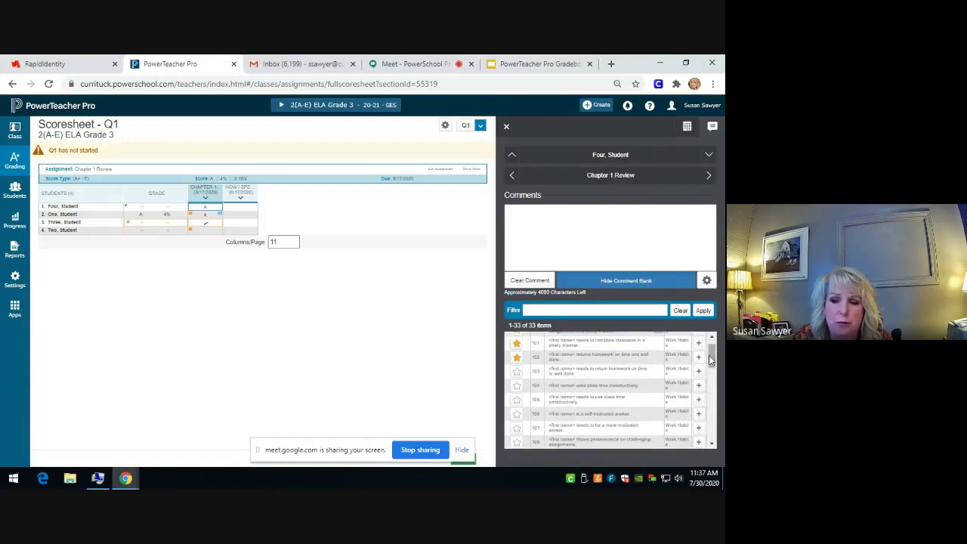
pyautogui.scroll(1, 712, 358)
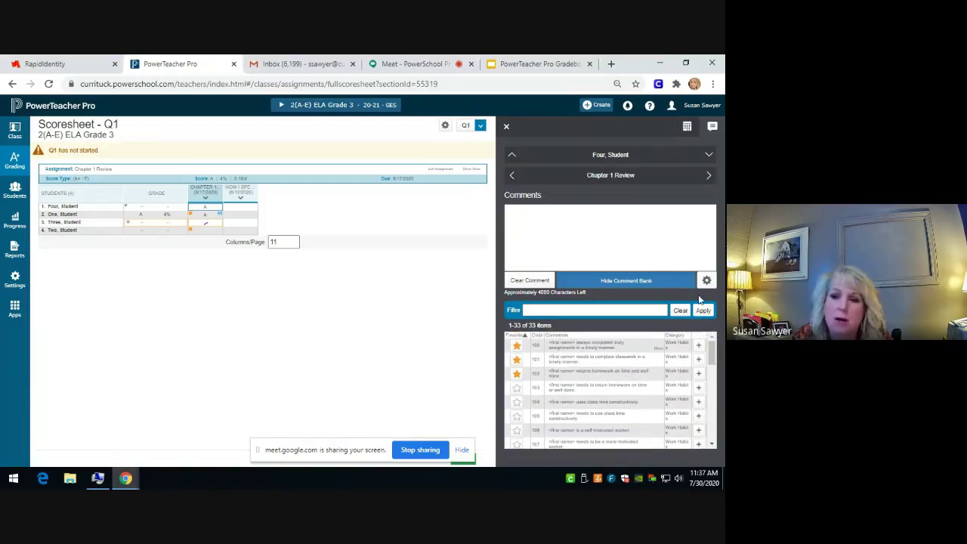
pyautogui.click(624, 231)
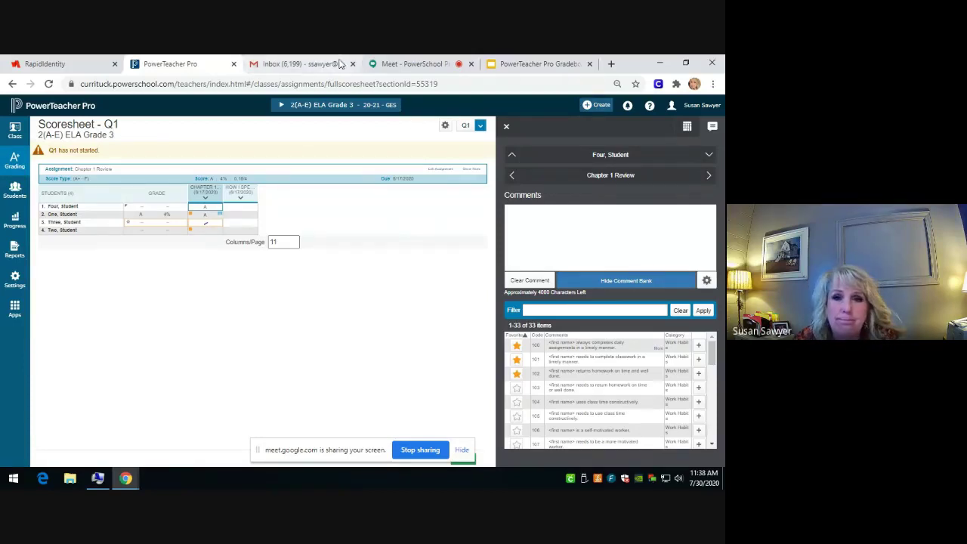
# - Review the Teacher Resources and gradebook questions slides in the Google Slides presentation, and return to the Google Meet call
pyautogui.click(540, 66)
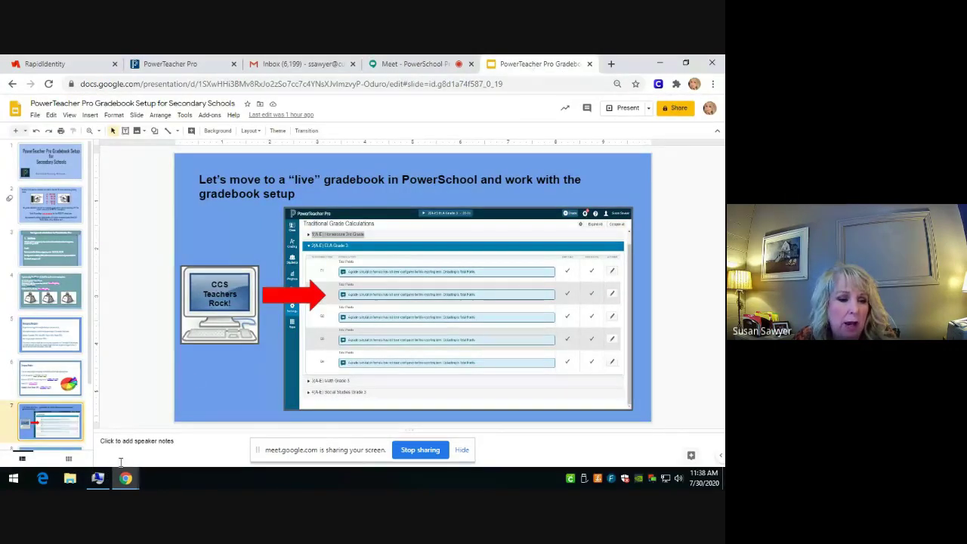
pyautogui.rightClick(121, 458)
pyautogui.click(134, 282)
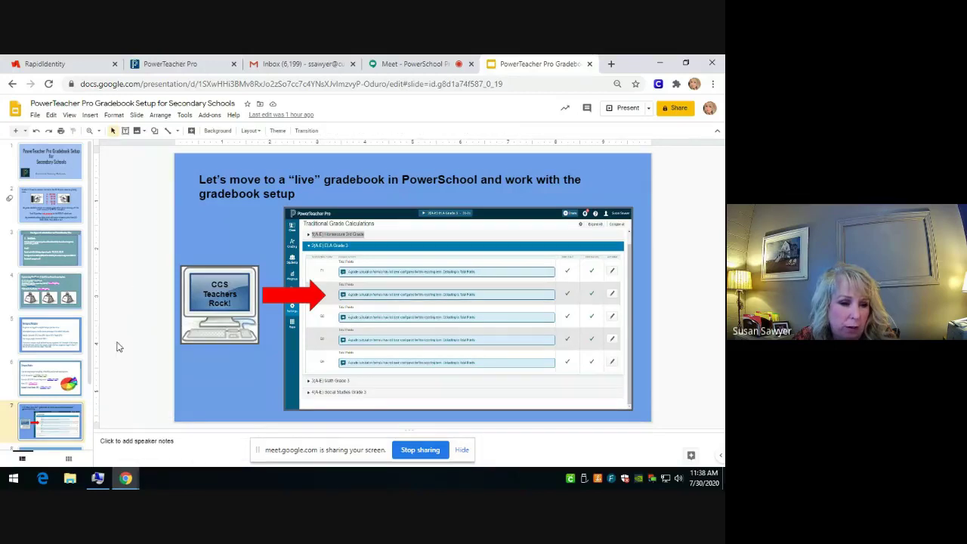
pyautogui.scroll(-2, 94, 404)
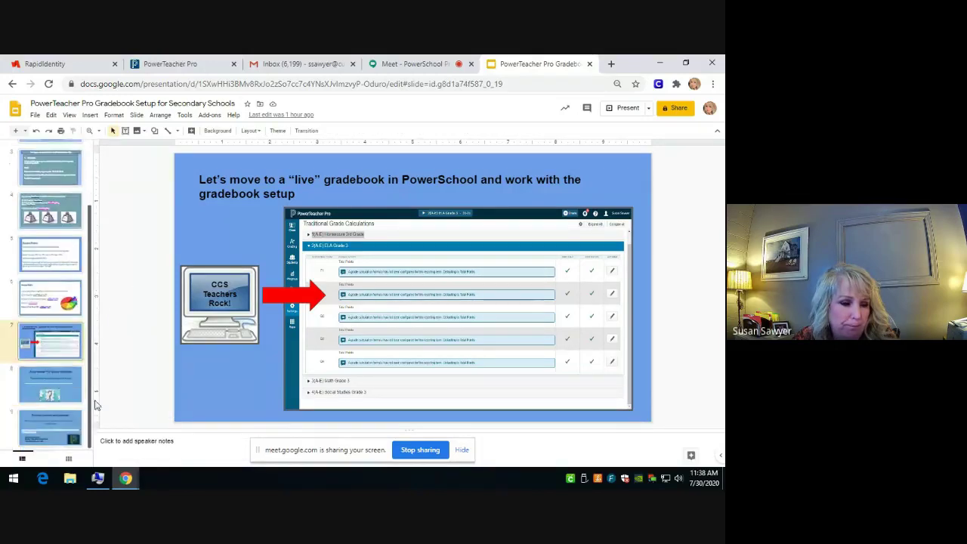
pyautogui.click(63, 375)
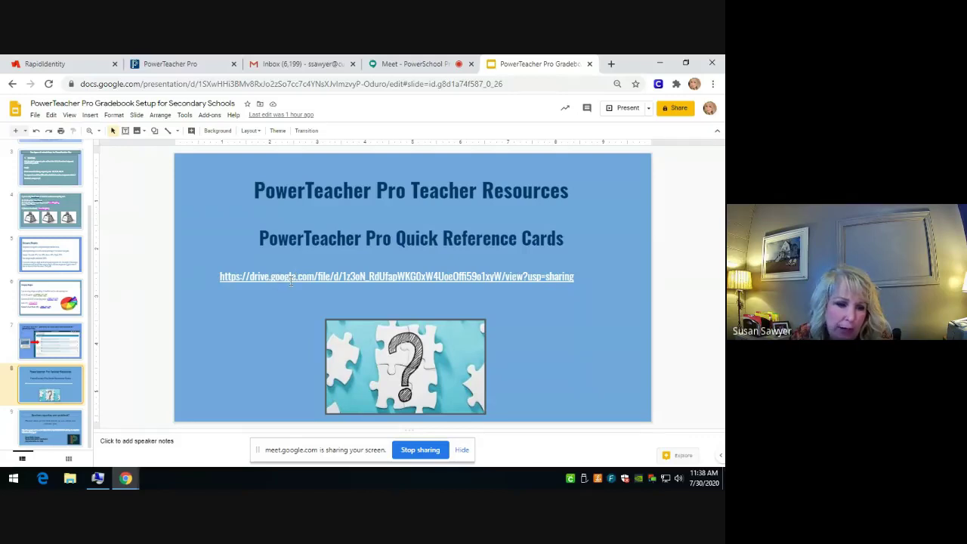
pyautogui.click(53, 435)
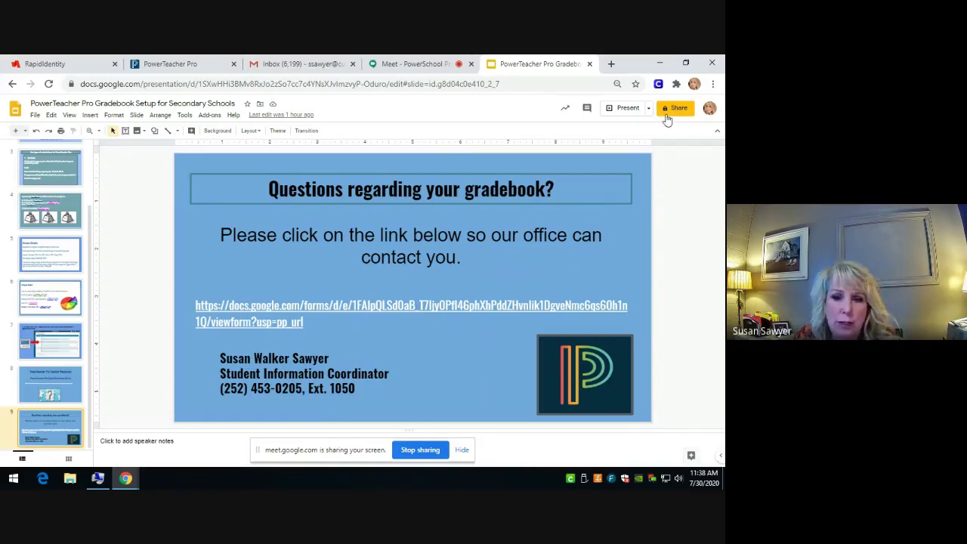
pyautogui.click(416, 64)
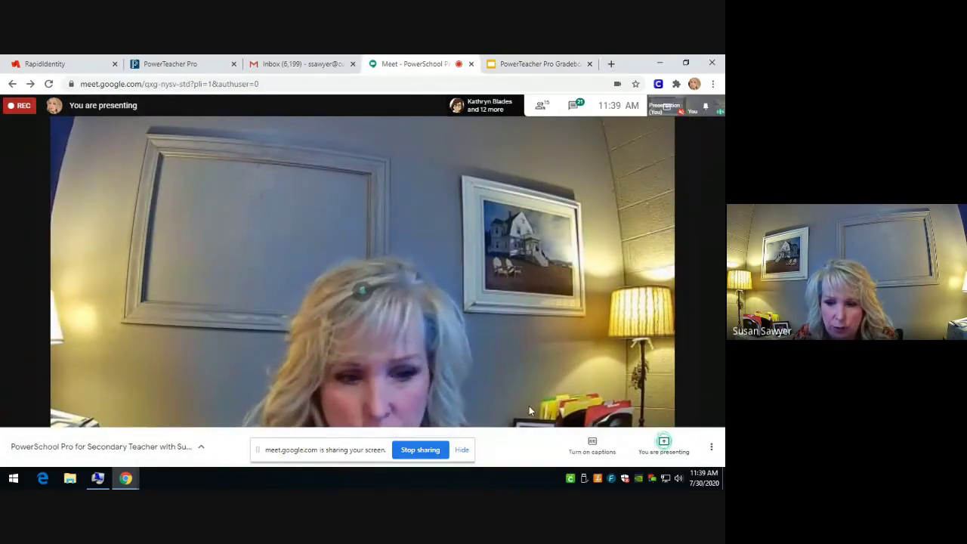